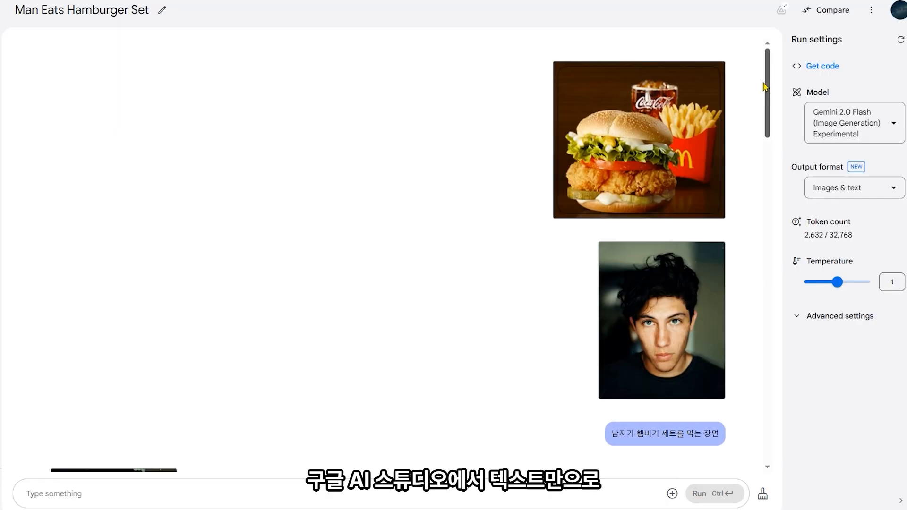
- Look through the prompts and generated images in the Man Eats Hamburger Set chat
left_click_drag(765, 86, 766, 277)
mouse_move(846, 124)
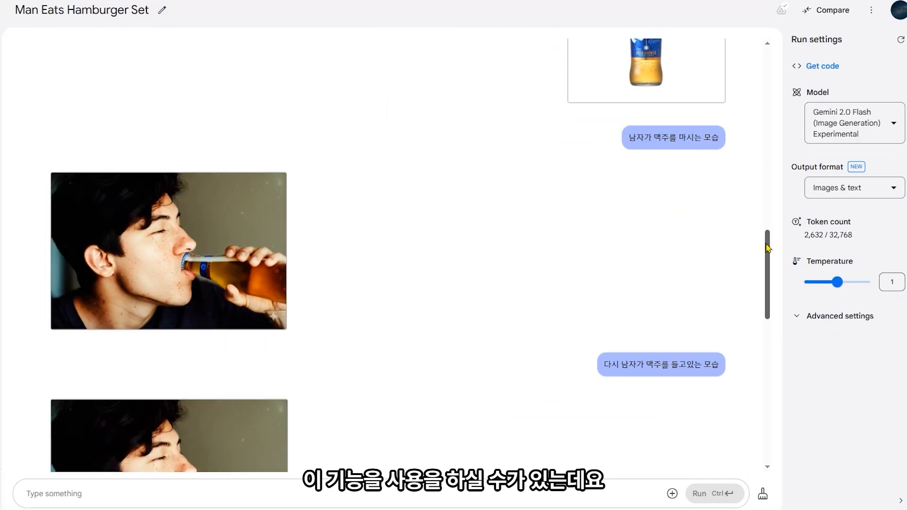
left_click_drag(768, 248, 742, 389)
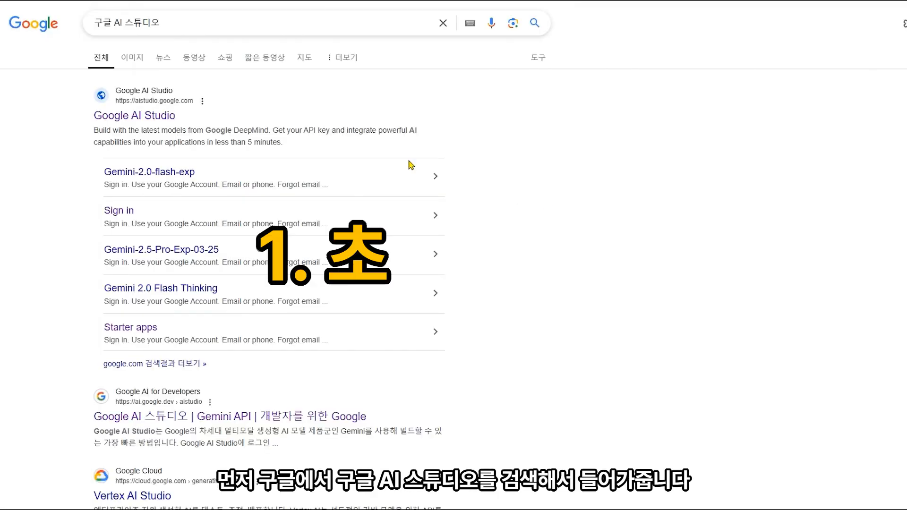
- Open Google AI Studio and select the Gemini 2.0 Flash (Image Generation) Experimental model with Images and text output
left_click(151, 121)
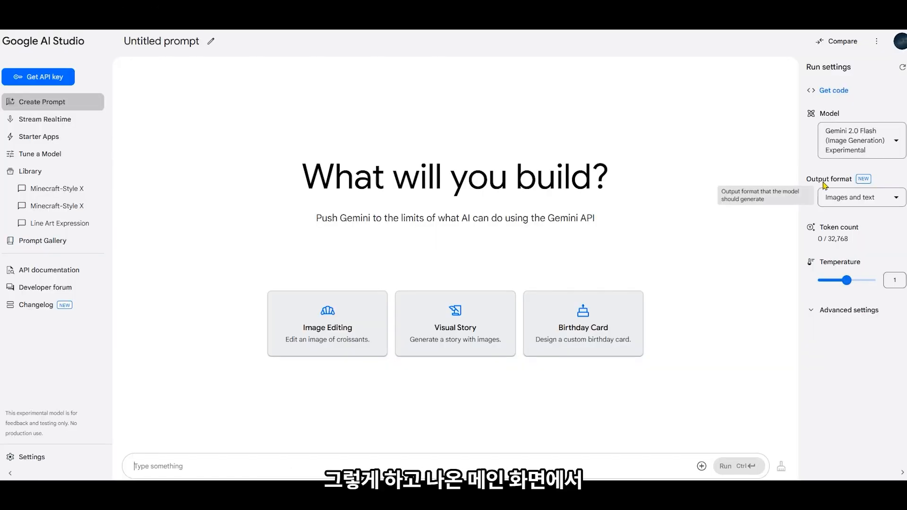
left_click(895, 152)
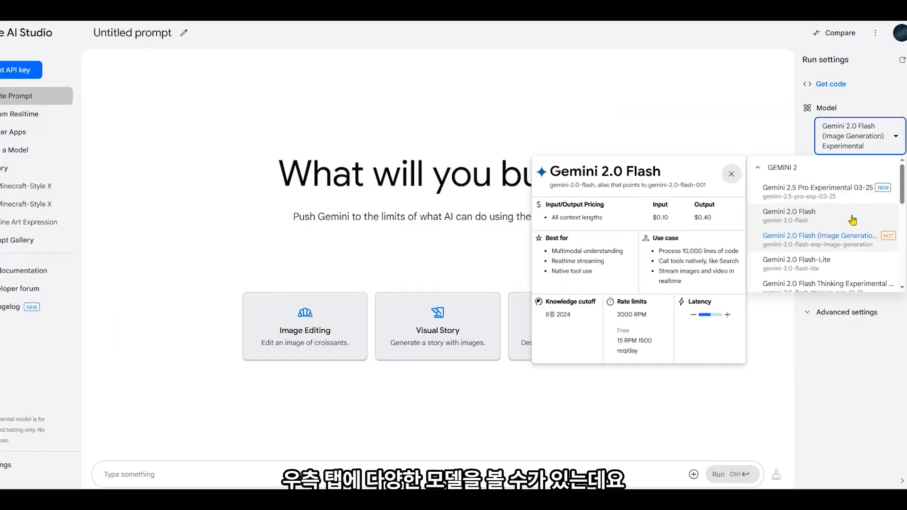
scroll(855, 223, "down", 3)
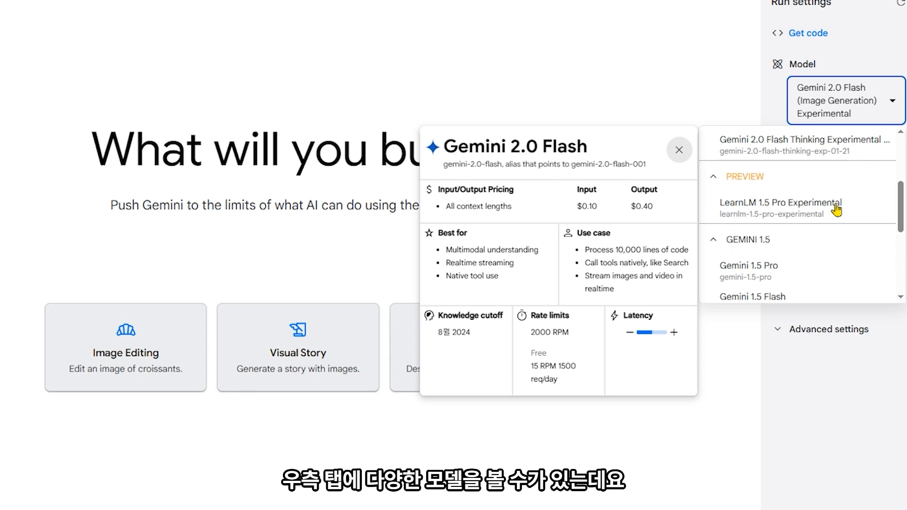
scroll(837, 210, "up", 5)
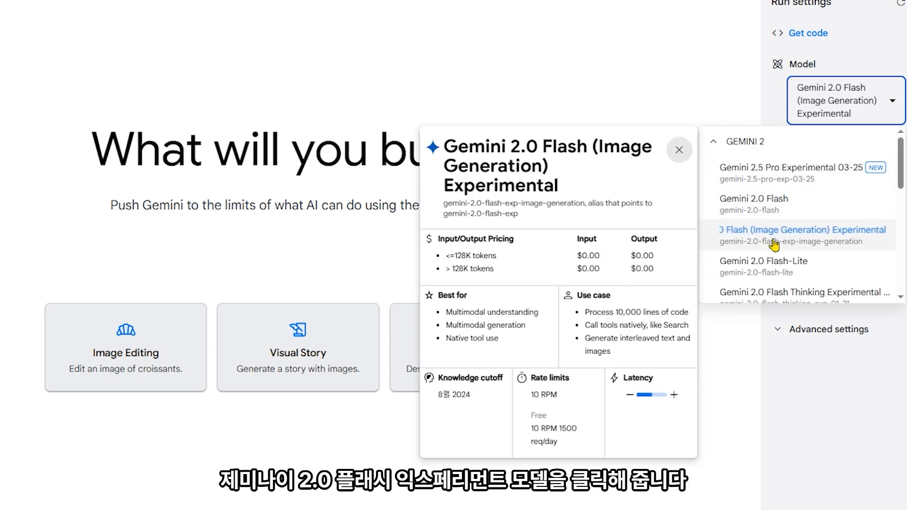
left_click(824, 239)
left_click(851, 178)
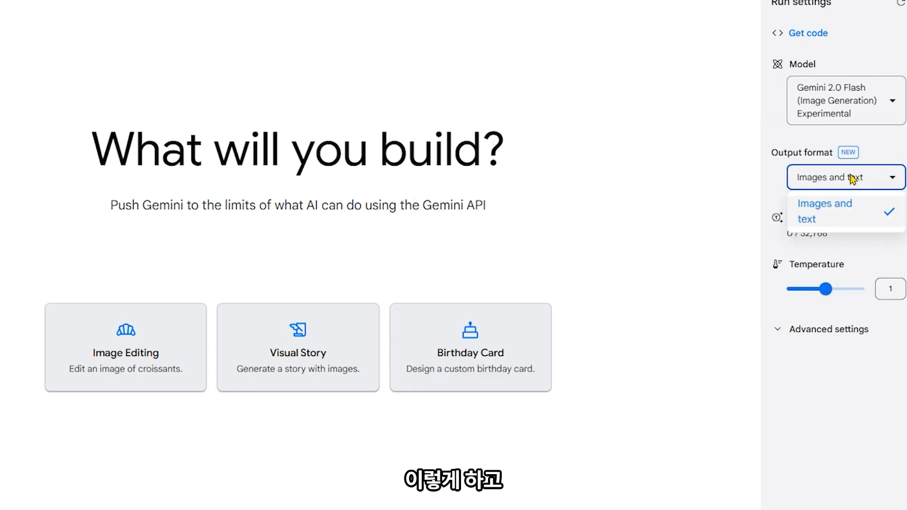
left_click(850, 223)
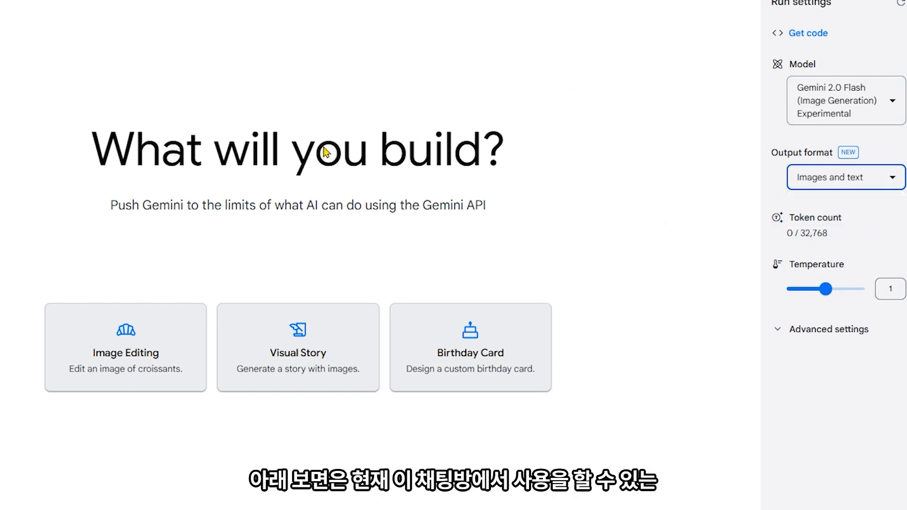
- Check the token count and limit for the chat in the run settings
mouse_move(805, 222)
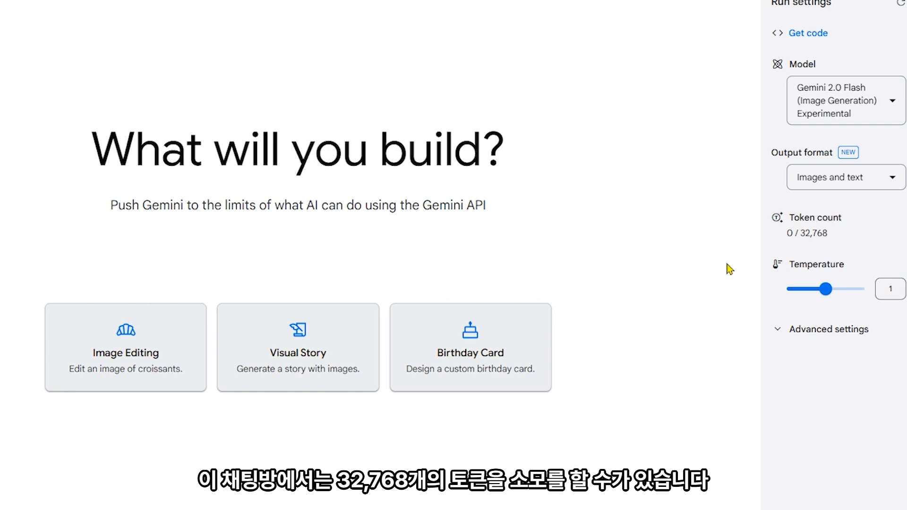
mouse_move(822, 241)
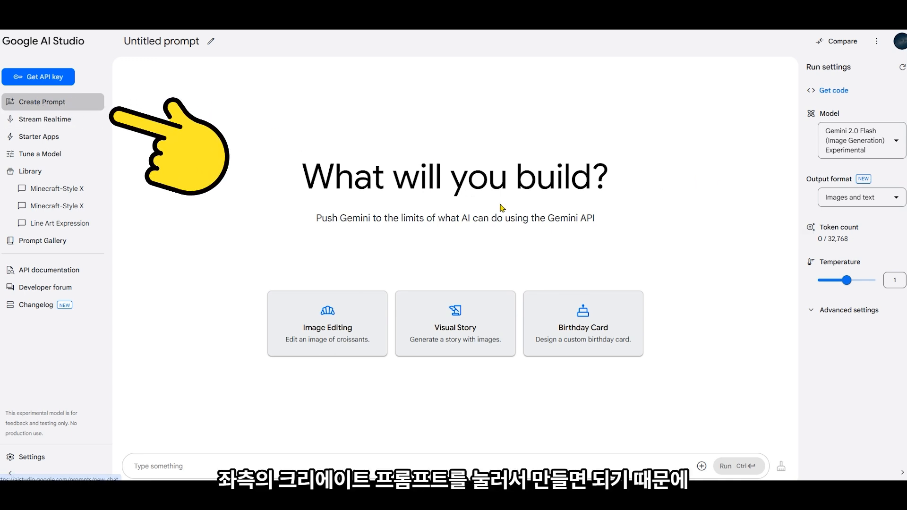
mouse_move(852, 241)
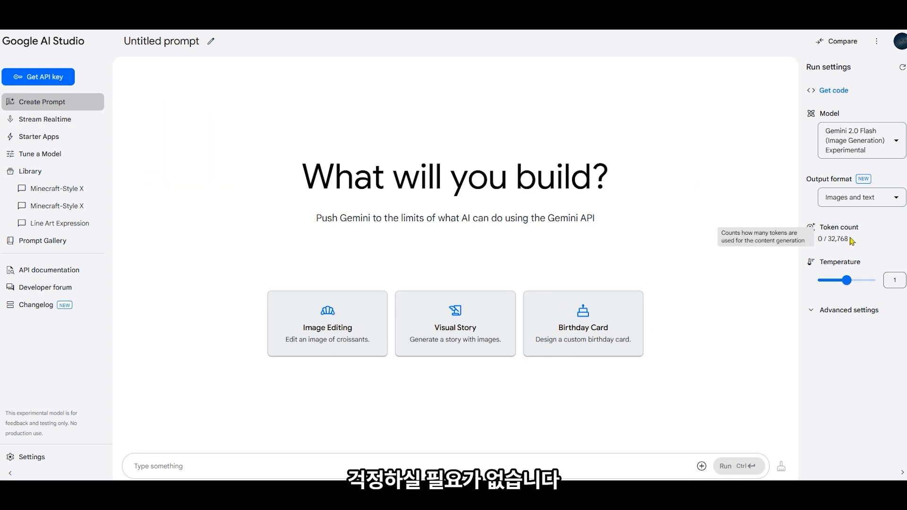
mouse_move(864, 148)
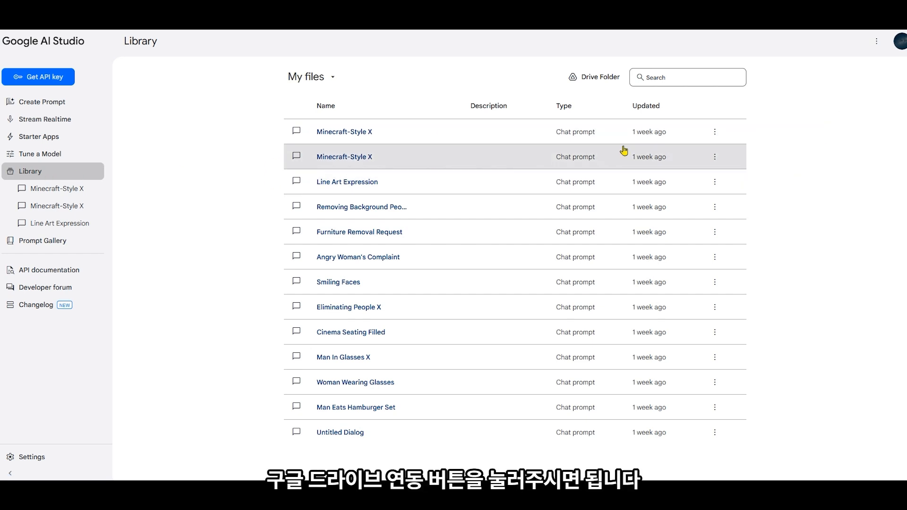
- In a new prompt, attach the photo of the Porsche on the road and run "포르쉐를 빨간색으로 바꿔줘"
left_click(42, 102)
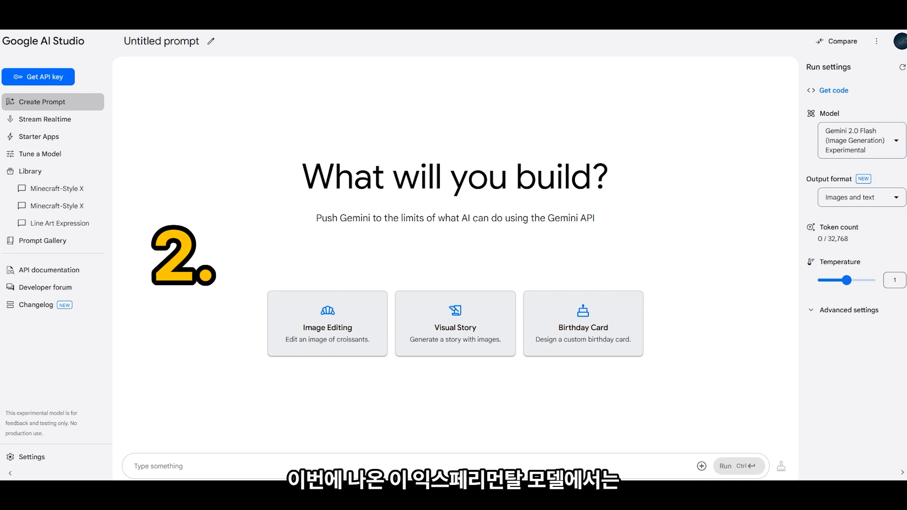
mouse_move(845, 145)
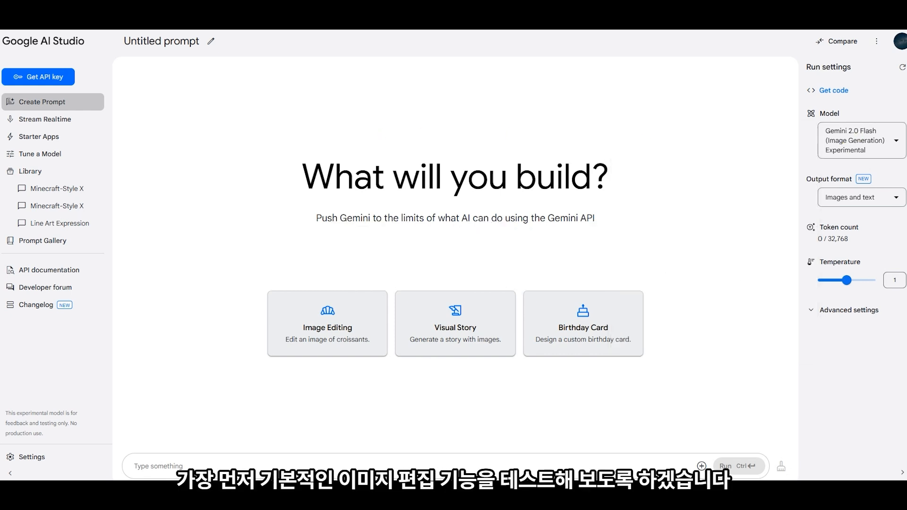
left_click_drag(562, 425, 447, 430)
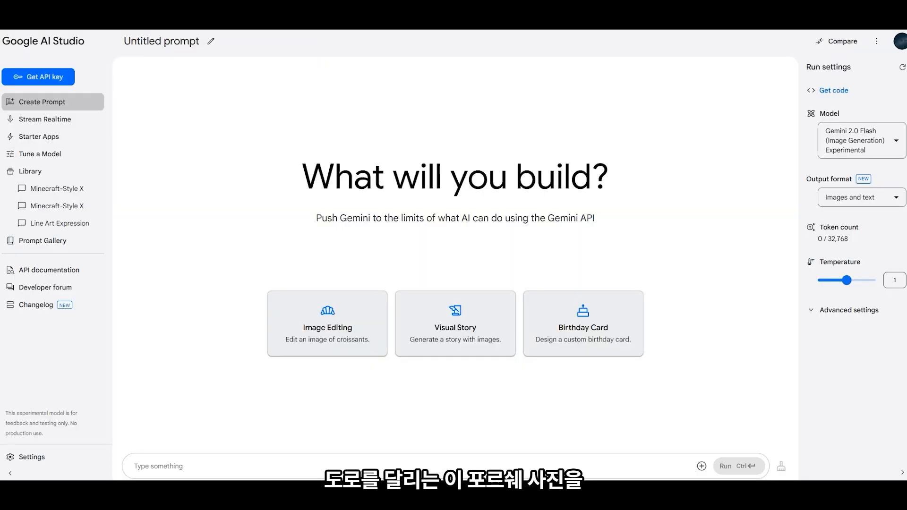
left_click_drag(322, 466, 322, 466)
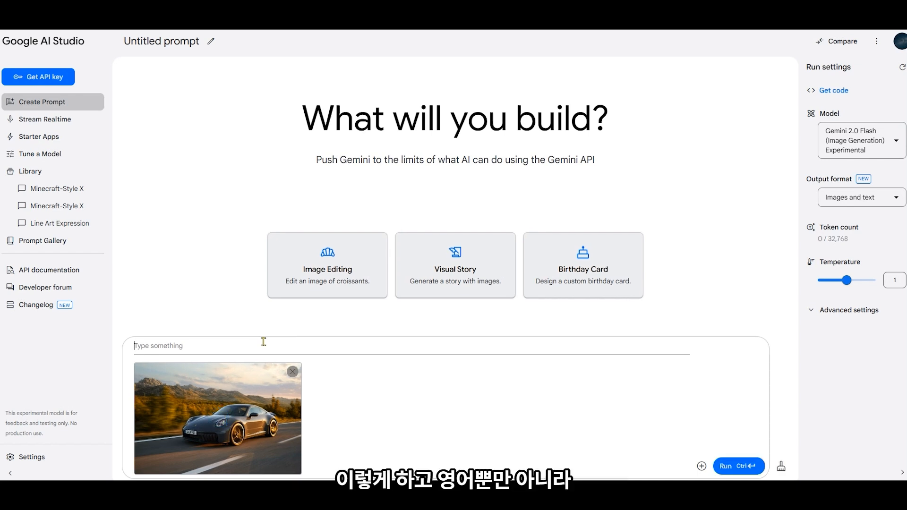
left_click(263, 342)
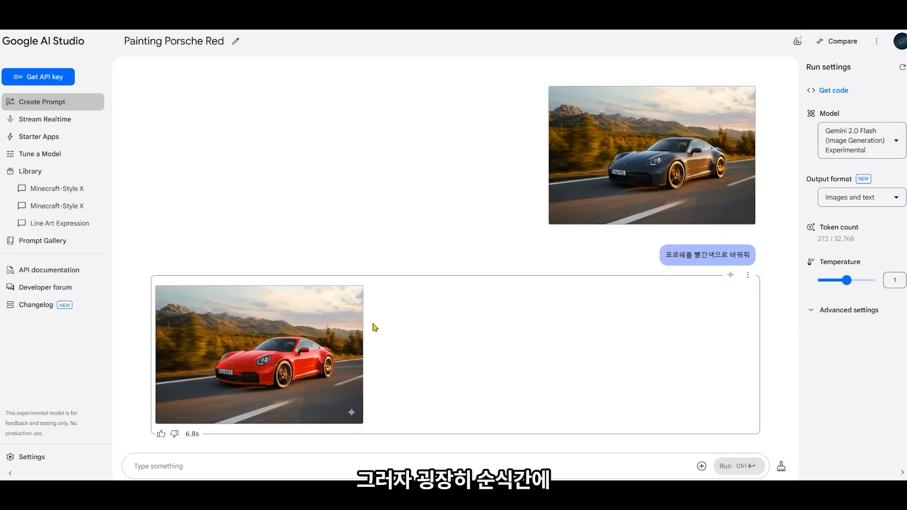
- Compare enlarged views of the generated red Porsche image and the original photo
left_click(280, 354)
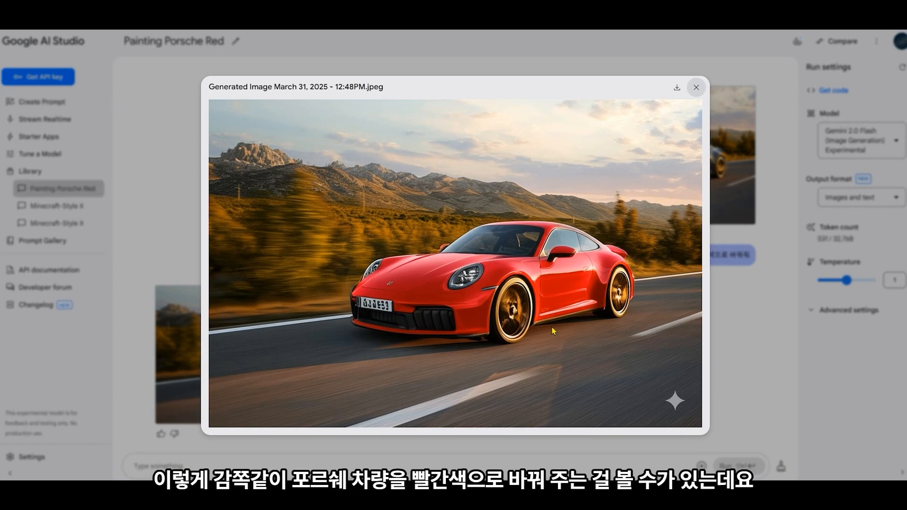
left_click(759, 330)
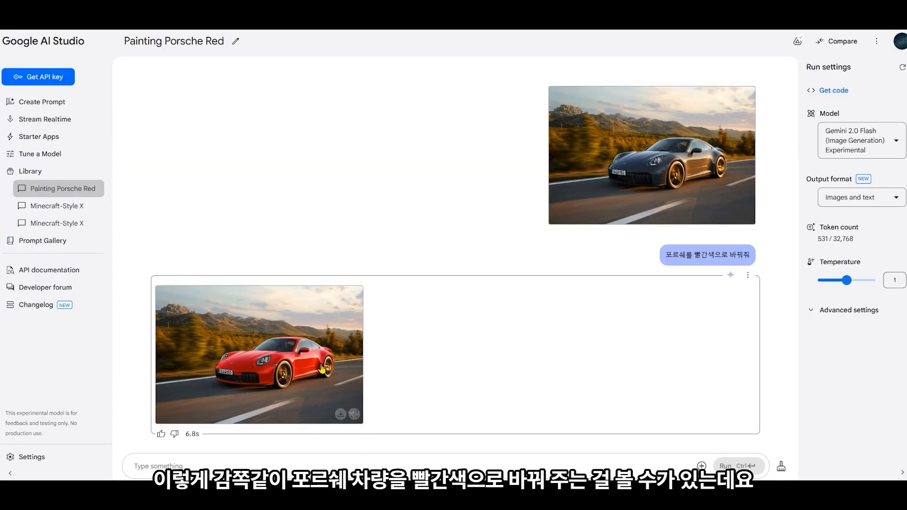
left_click(665, 182)
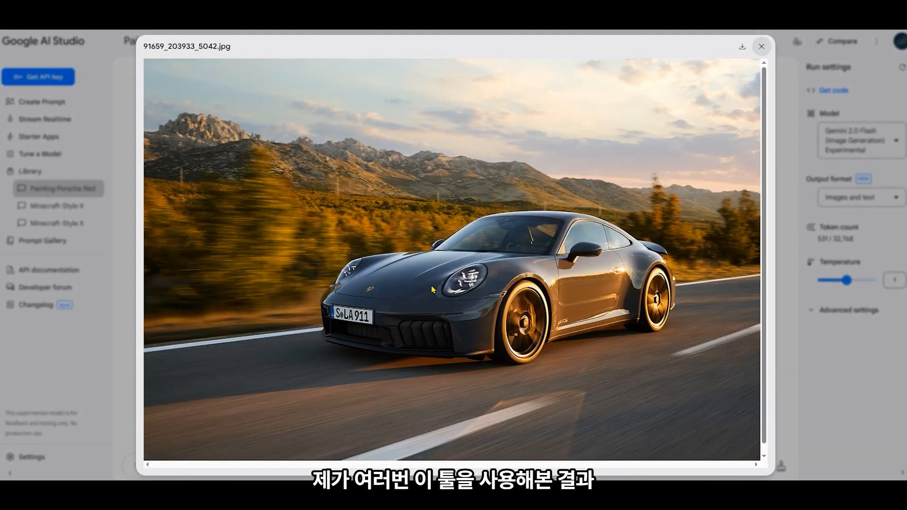
left_click(811, 392)
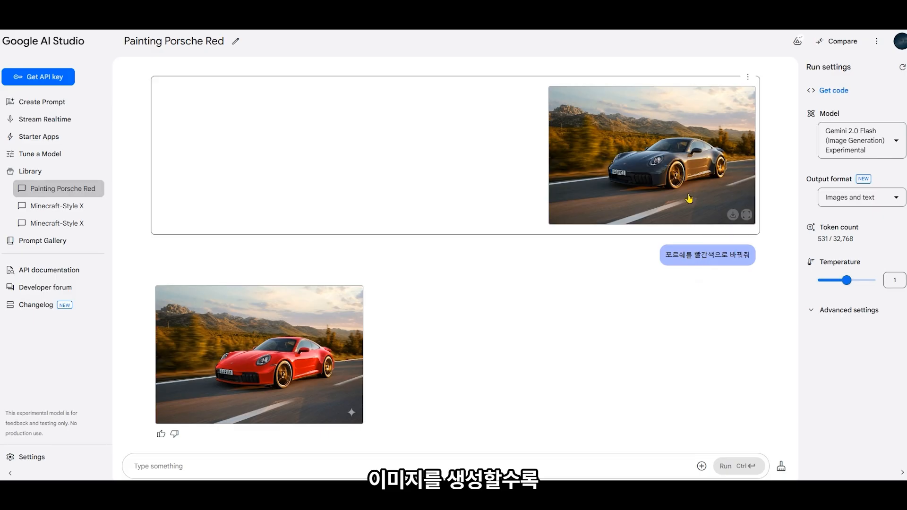
left_click(340, 352)
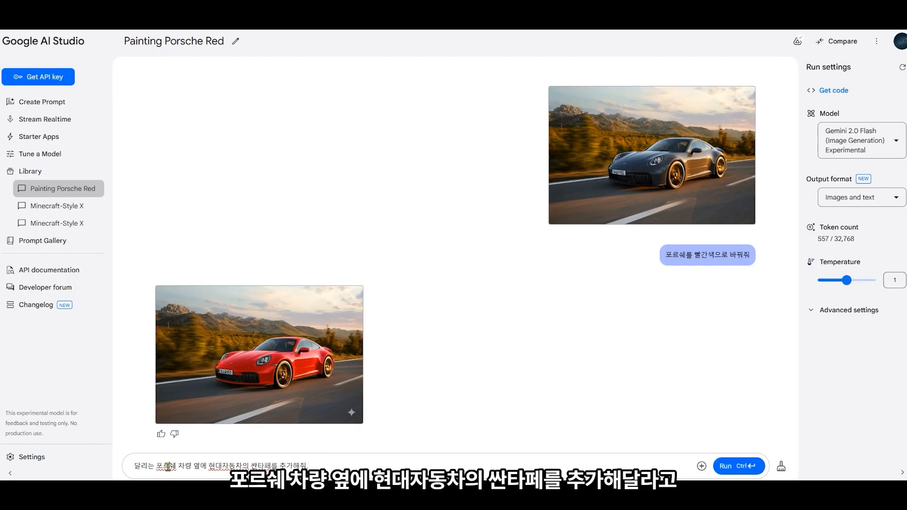
- Run the follow-up prompt "달리는 포르쉐 차량 옆에 현대자동차의 싼타페를 추가해줘." in the same chat
left_click_drag(169, 466, 263, 466)
left_click(335, 468)
left_click(727, 466)
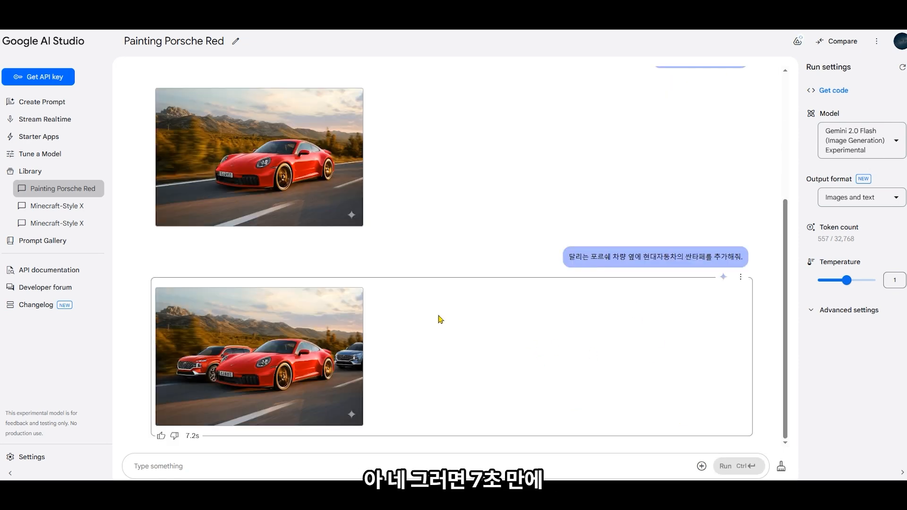
- Compare enlarged views of the image with the added Santa Fe and the first red Porsche image, including the licence plate
left_click(357, 315)
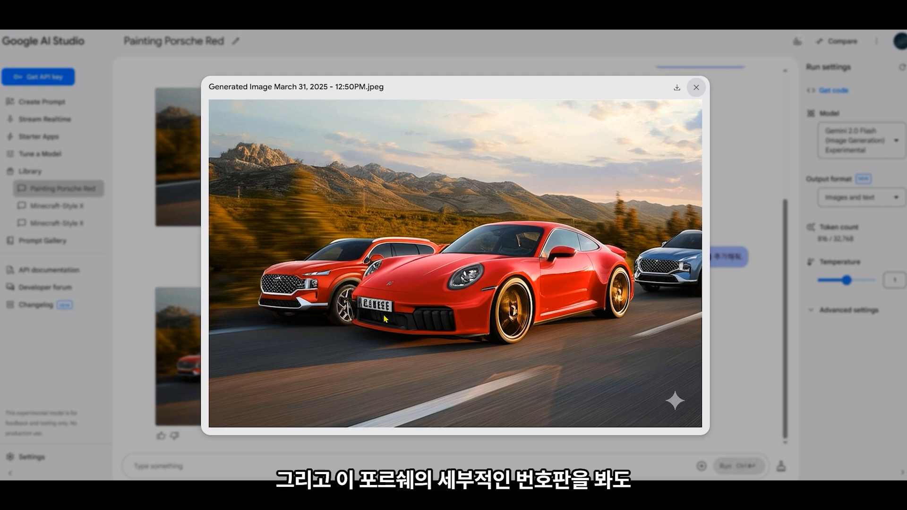
left_click(753, 315)
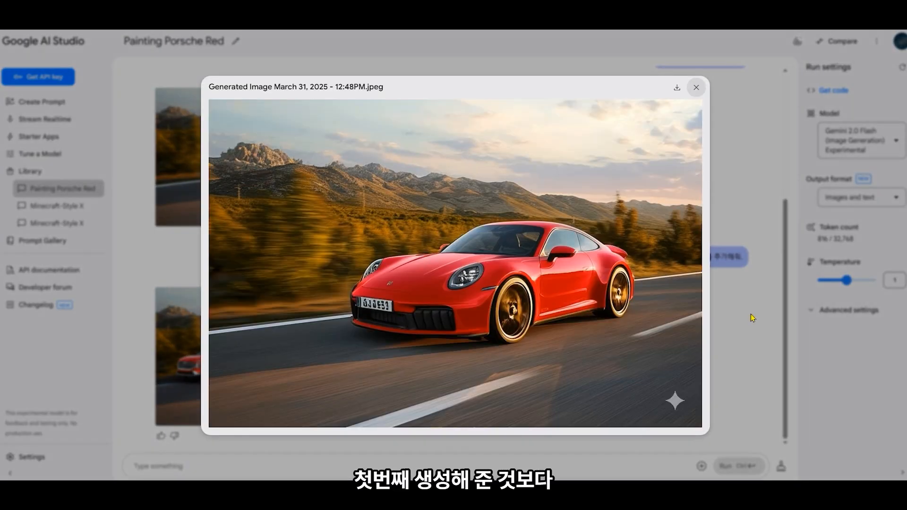
left_click(753, 318)
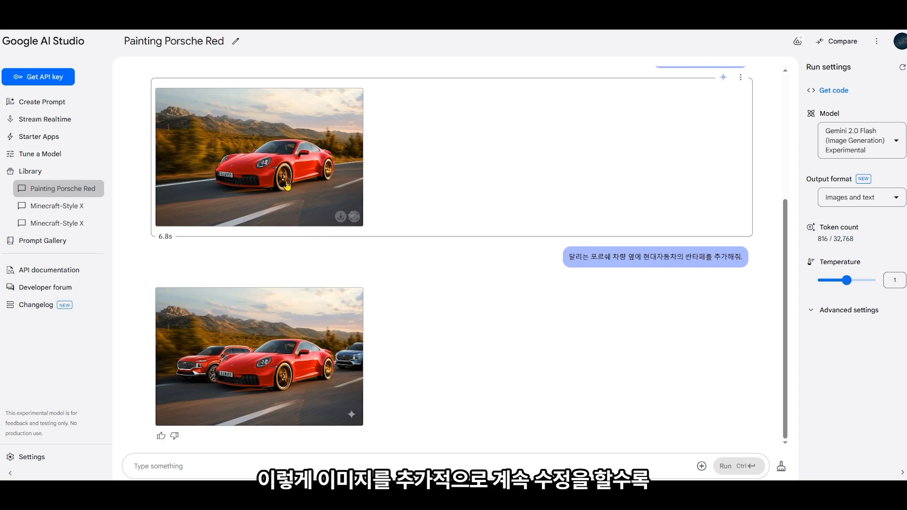
left_click(318, 366)
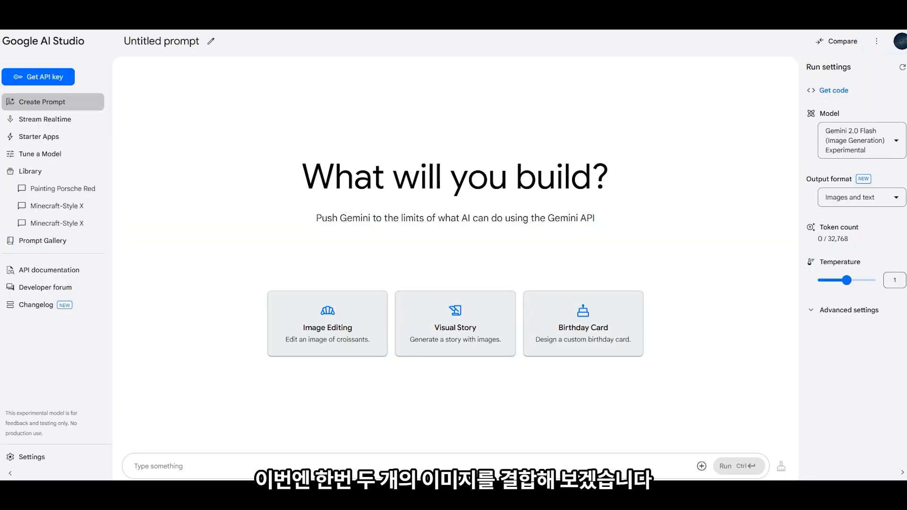
- In a new prompt, attach the man's portrait and the Cass beer bottle image and run "cass 맥주를 마시는 남자"
left_click_drag(758, 465, 433, 449)
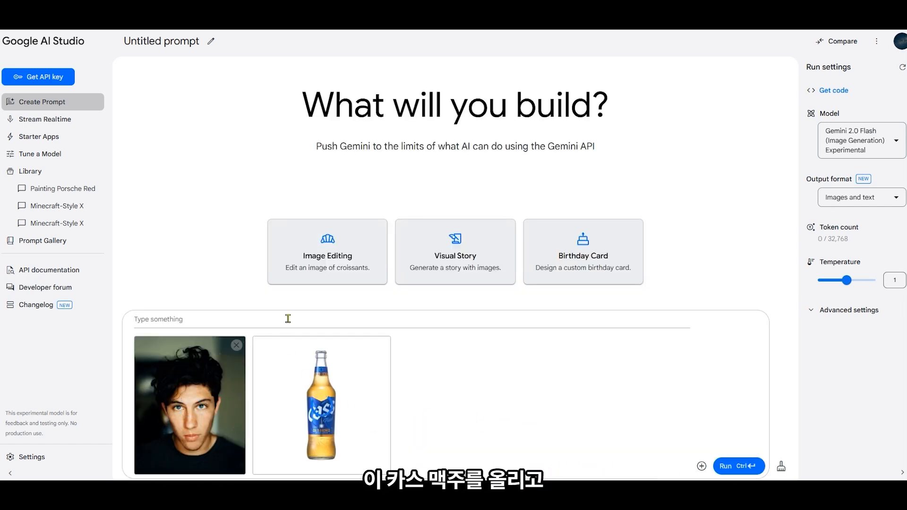
type("cass 맥주를 마시는 남자")
left_click(738, 463)
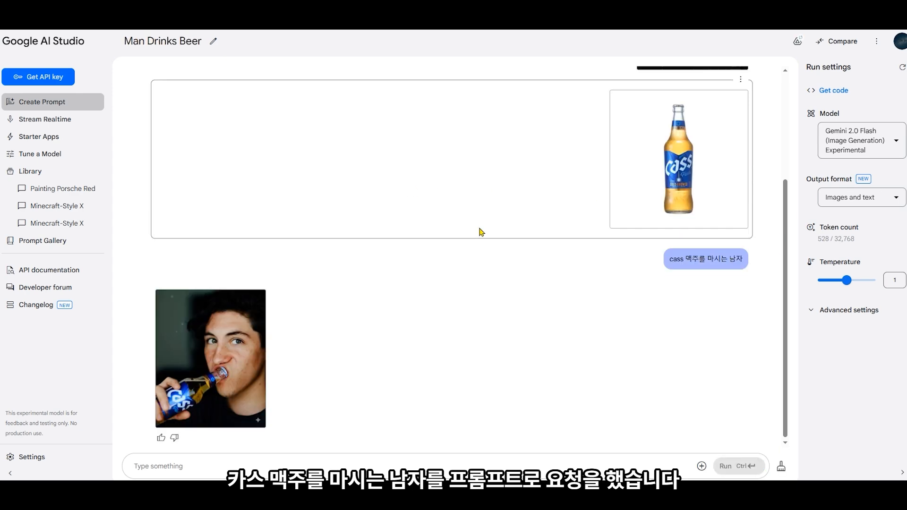
- Examine the generated beer-drinking image enlarged and compare its details with the uploaded portrait and bottle
left_click(174, 374)
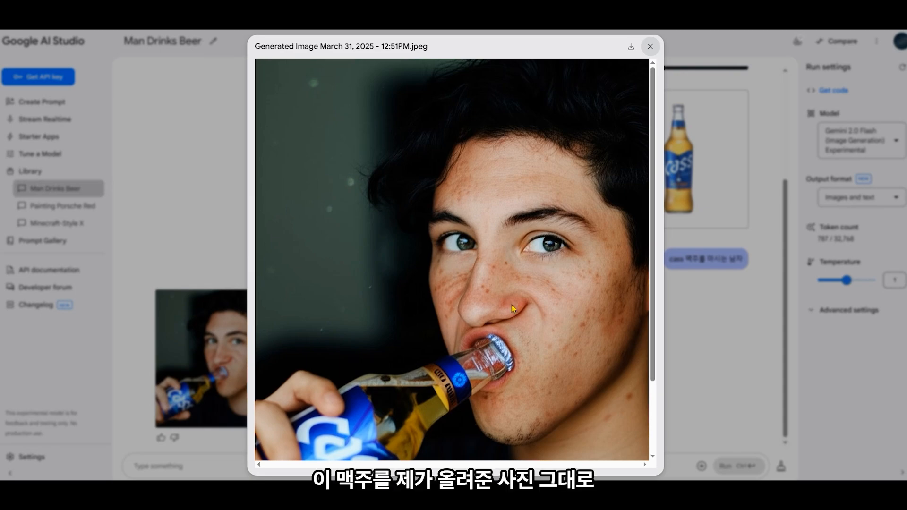
left_click(650, 46)
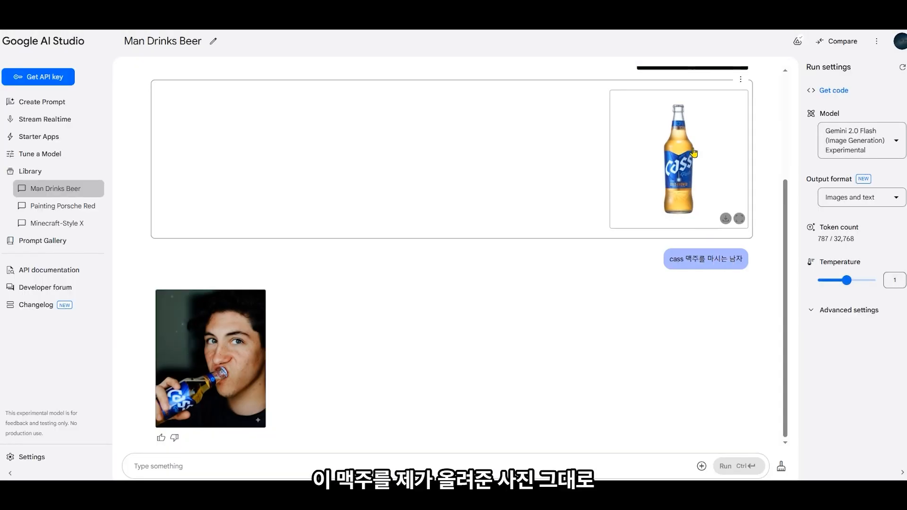
left_click(257, 359)
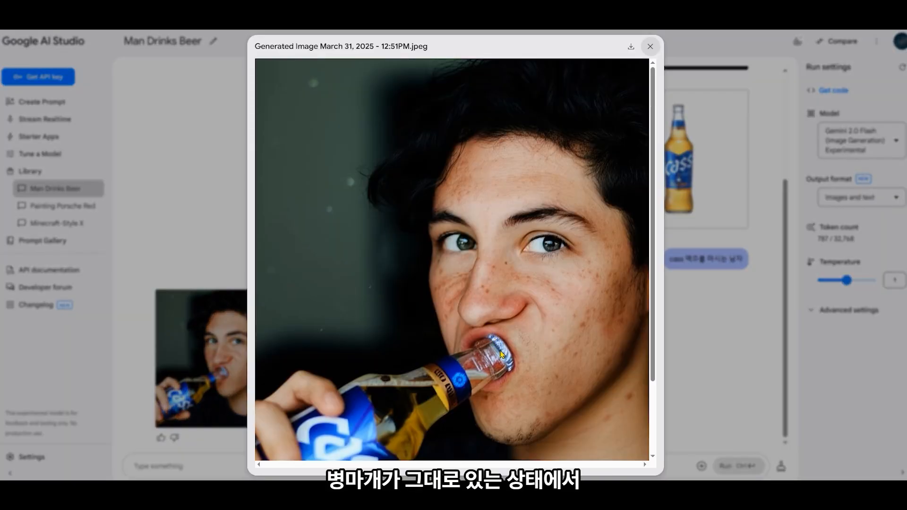
left_click(651, 46)
left_click(260, 378)
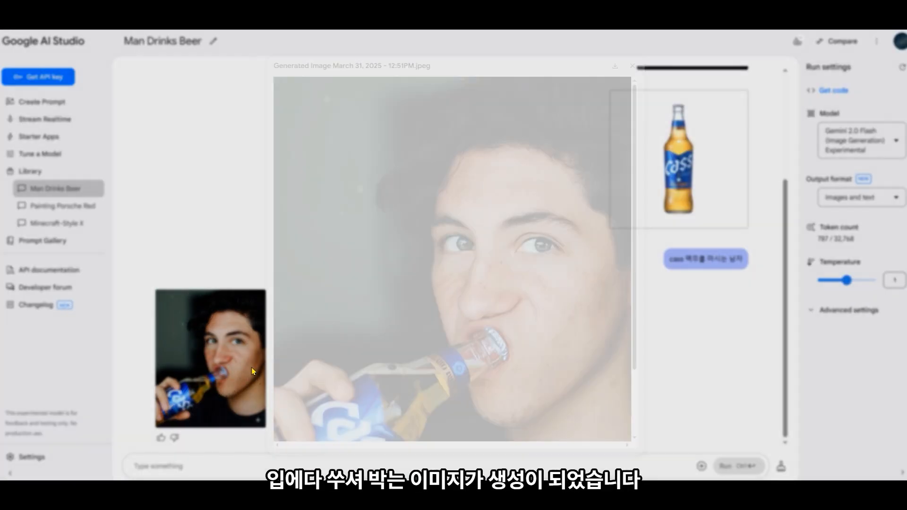
left_click(741, 351)
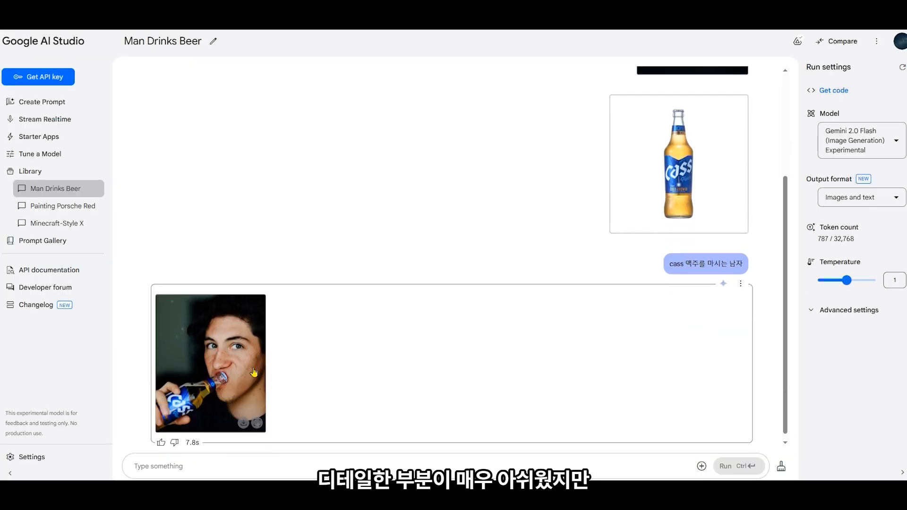
scroll(628, 178, "up", 3)
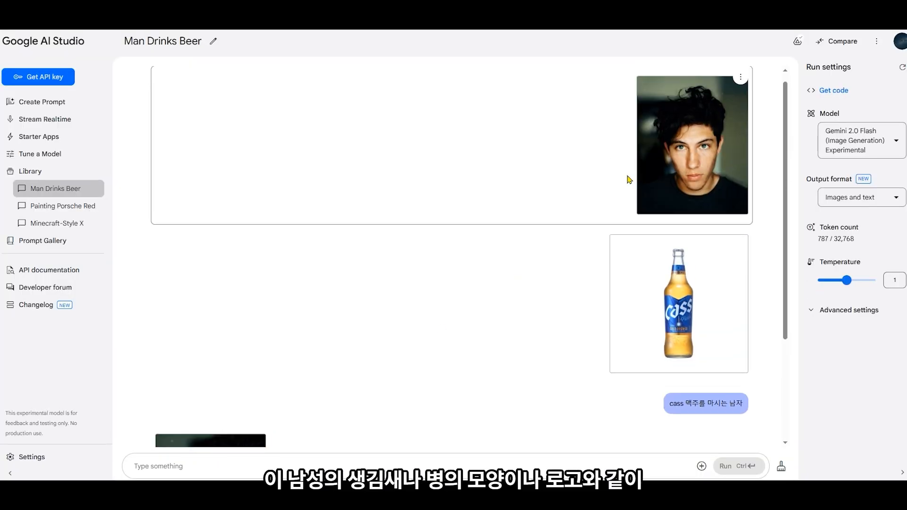
- View the generated beer-drinking image enlarged again and check its face and bottle against the two uploaded reference images
scroll(576, 221, "down", 2)
scroll(577, 221, "down", 1)
left_click(246, 373)
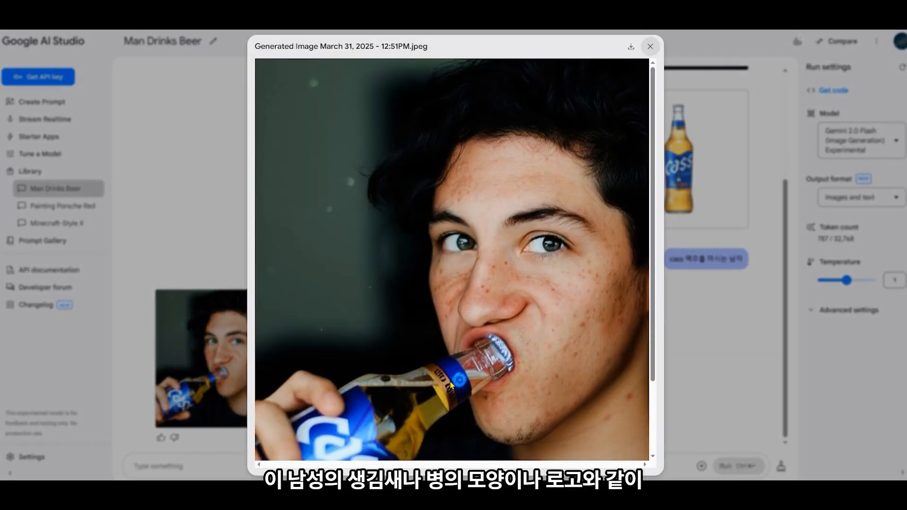
left_click(728, 355)
scroll(610, 189, "down", 2)
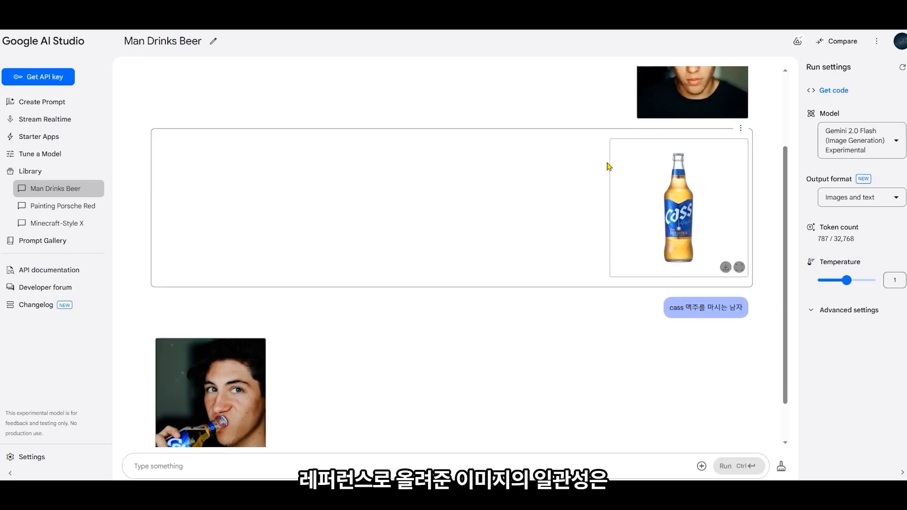
scroll(608, 293, "up", 1)
scroll(661, 293, "down", 2)
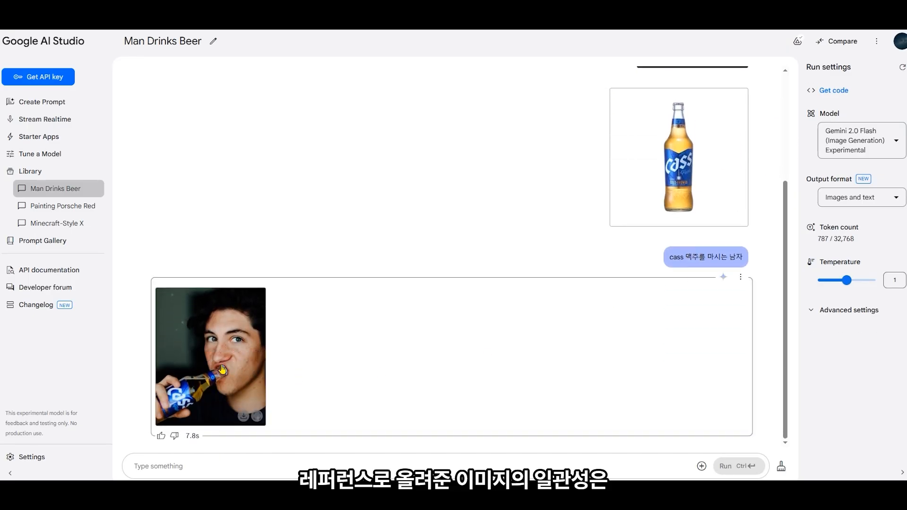
- In a new prompt, attach the front-facing portrait of the woman and run "이 여성의 옆모습을 보여줘"
left_click(74, 101)
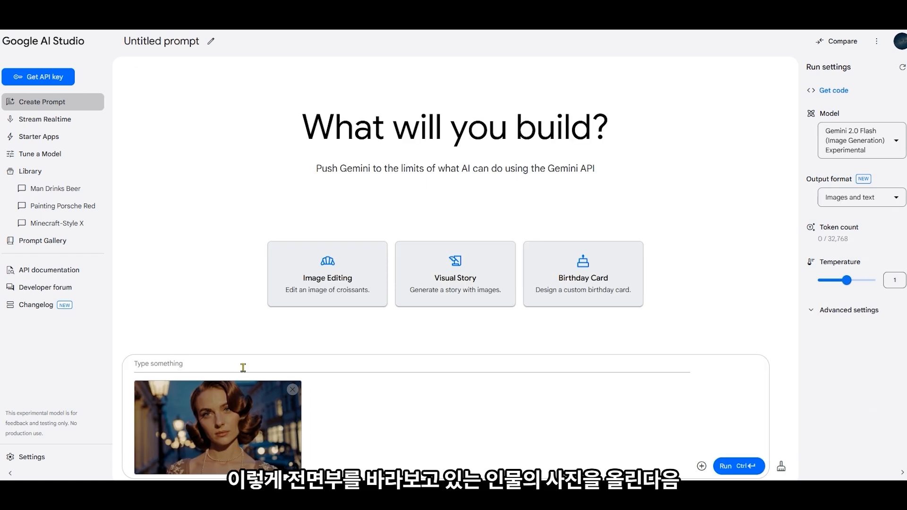
left_click(738, 466)
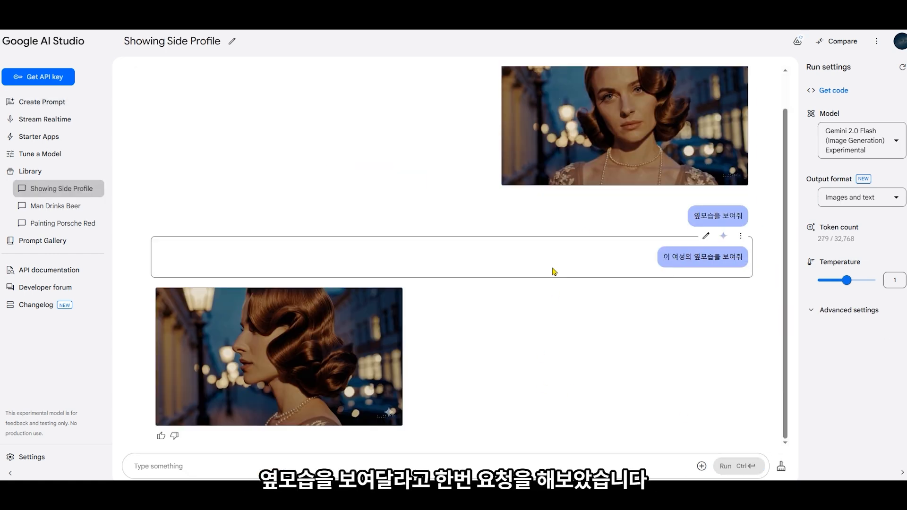
- Examine the generated side-profile image enlarged and compare the woman and background with the uploaded portrait
left_click(279, 355)
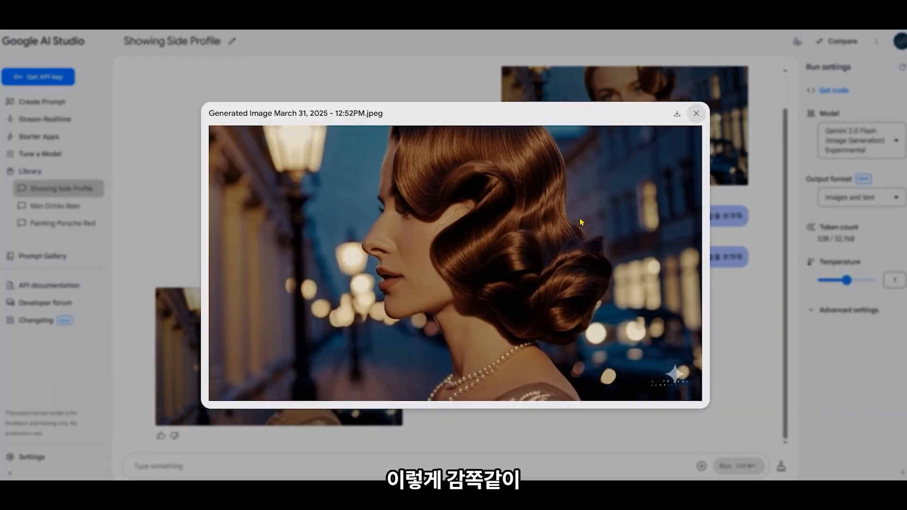
left_click(696, 114)
scroll(652, 148, "up", 1)
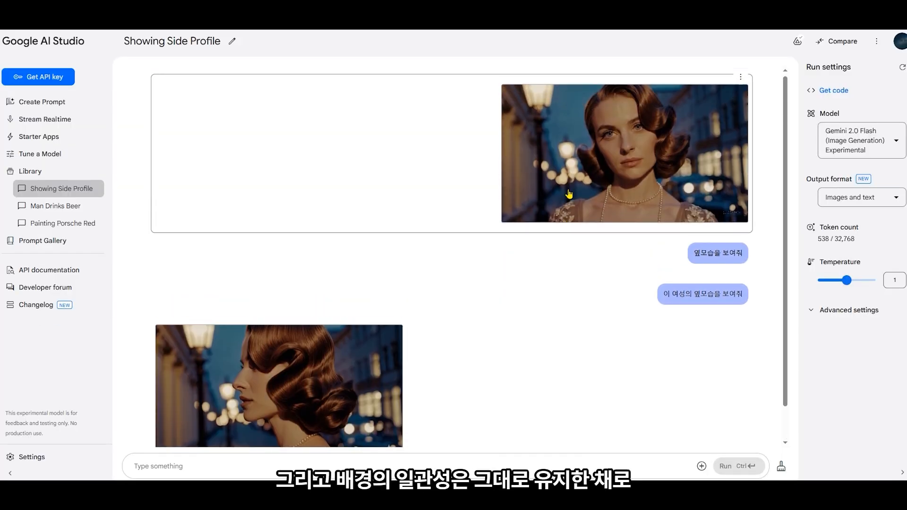
scroll(511, 313, "down", 1)
left_click(352, 349)
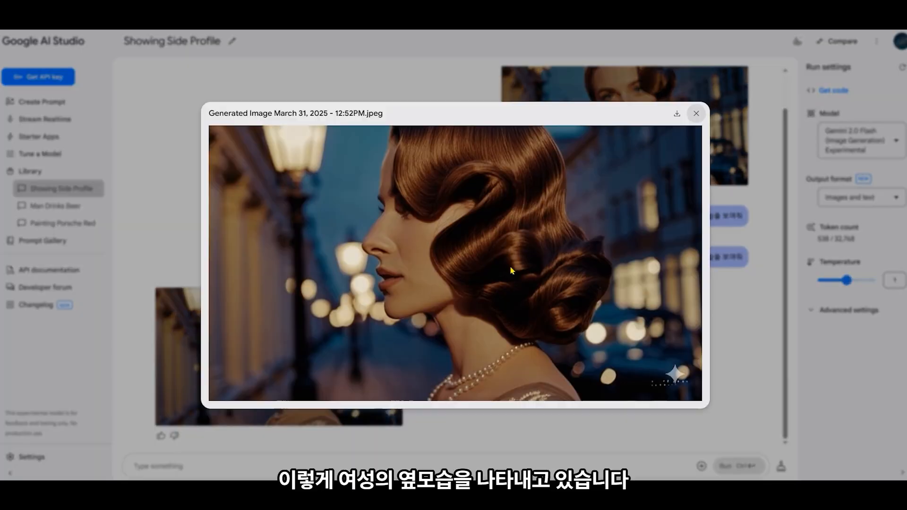
left_click(750, 348)
scroll(405, 287, "up", 1)
scroll(500, 315, "down", 1)
- Run the follow-up prompt "뒷모습을 보여줘" in the same chat
left_click(328, 469)
type("뒷")
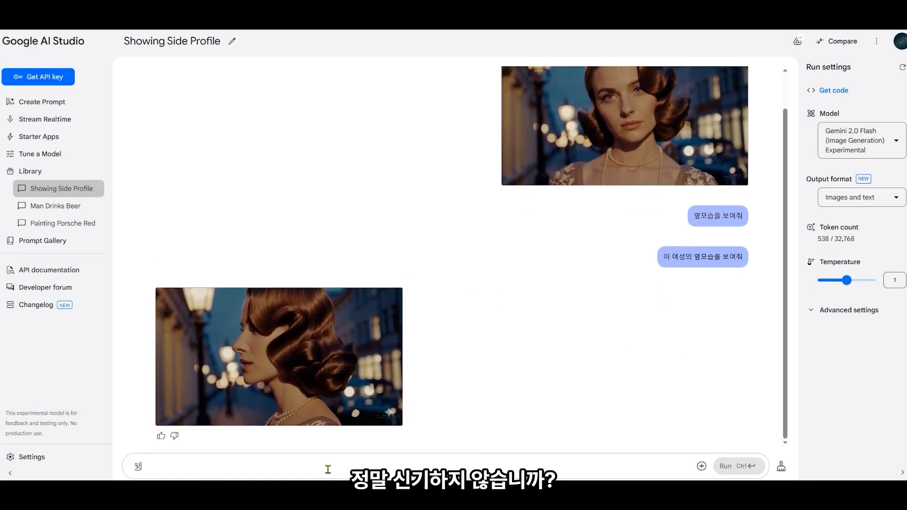
type("모습을 보여줘")
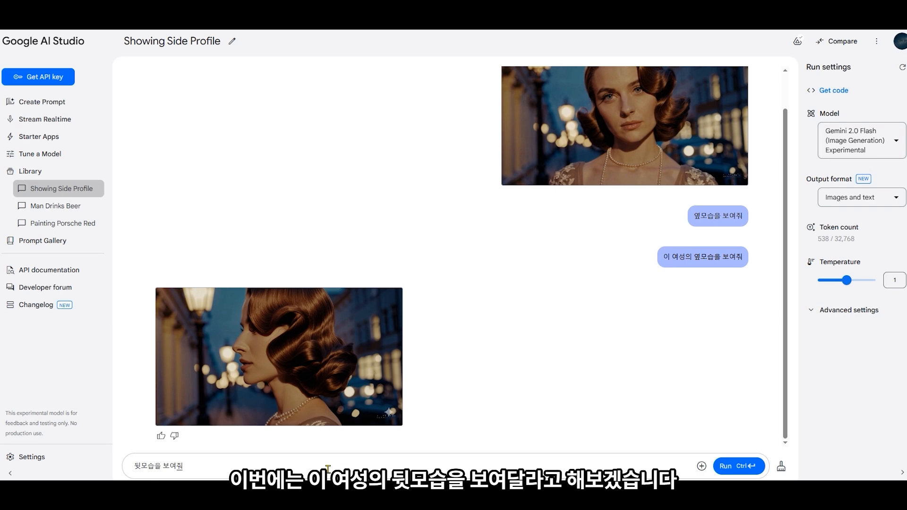
left_click(738, 466)
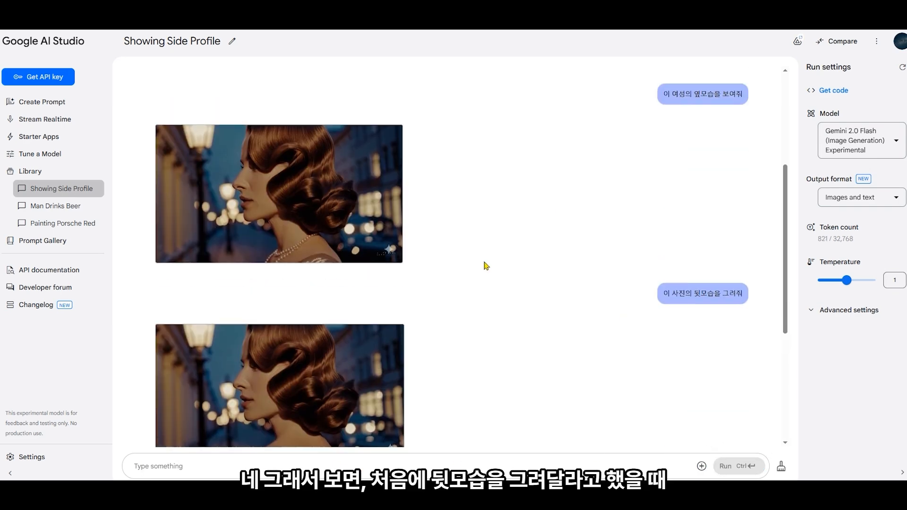
- Review the prompts "이 사진의 뒷모습을 그려줘" and "머리도 뒷모습을 보여줘" together with the images generated for them
scroll(468, 265, "down", 1)
left_click_drag(657, 255, 723, 260)
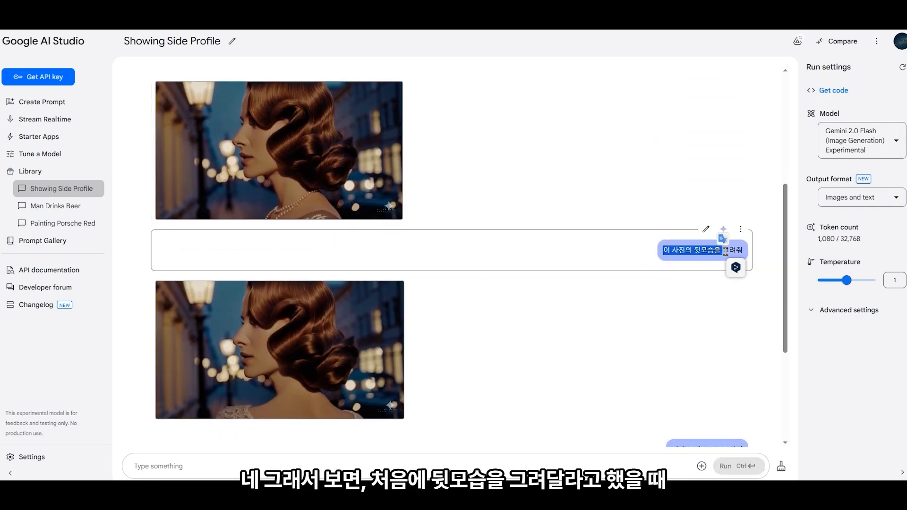
left_click(622, 267)
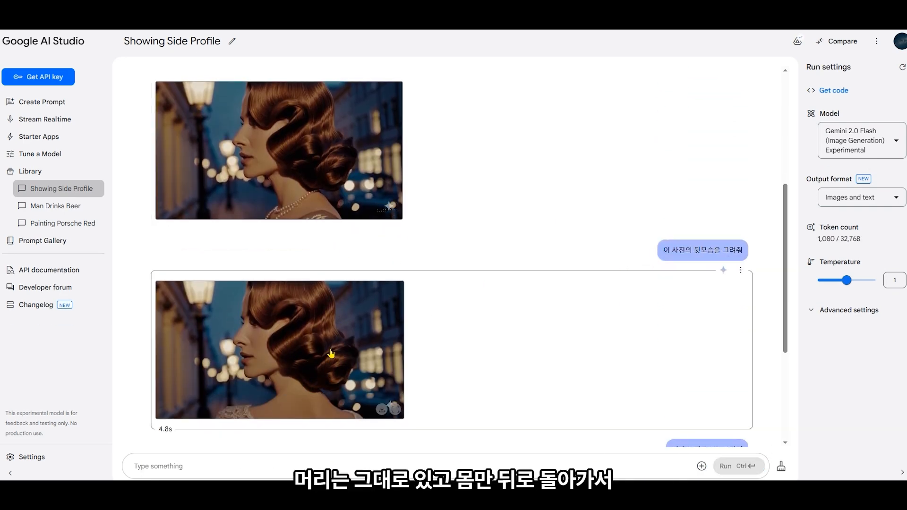
scroll(337, 405, "down", 2)
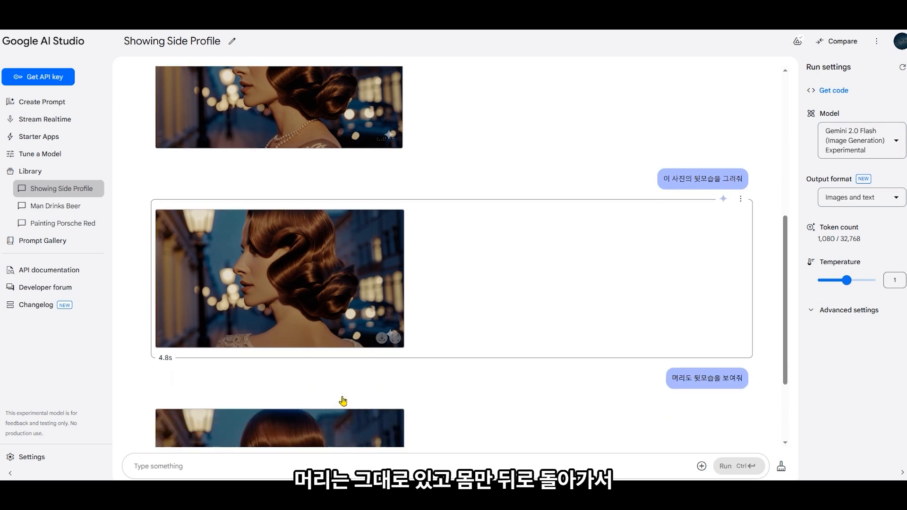
scroll(334, 378, "up", 2)
scroll(331, 359, "down", 3)
left_click_drag(690, 312, 736, 306)
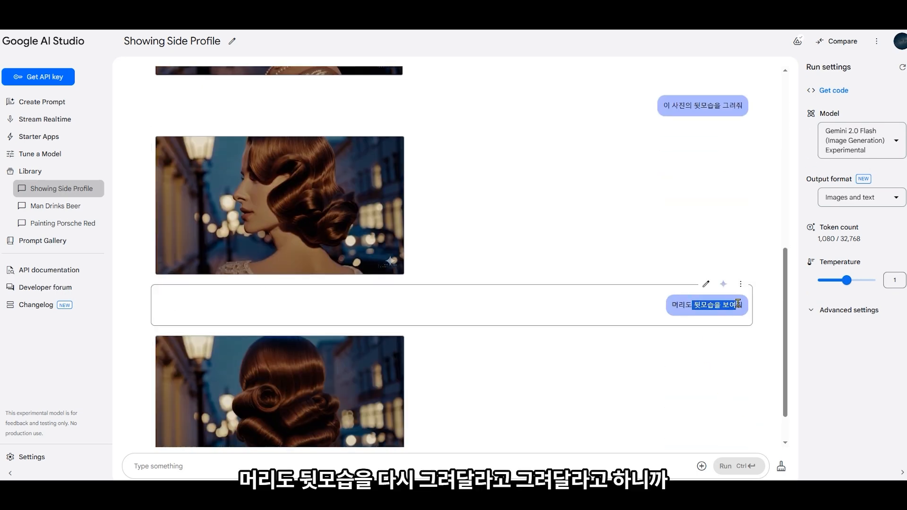
scroll(717, 305, "down", 1)
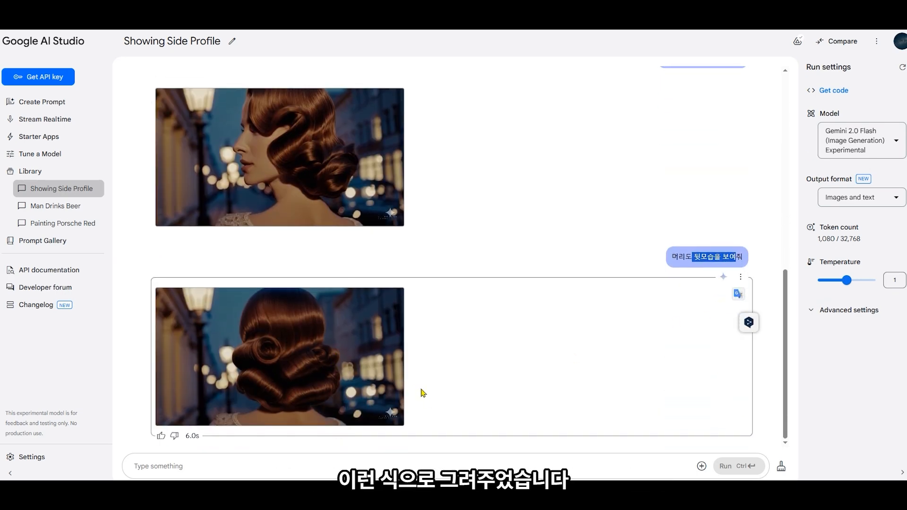
- Look back at the woman's uploaded portrait and the last back-view image, and check the chat's token count
scroll(506, 361, "up", 5)
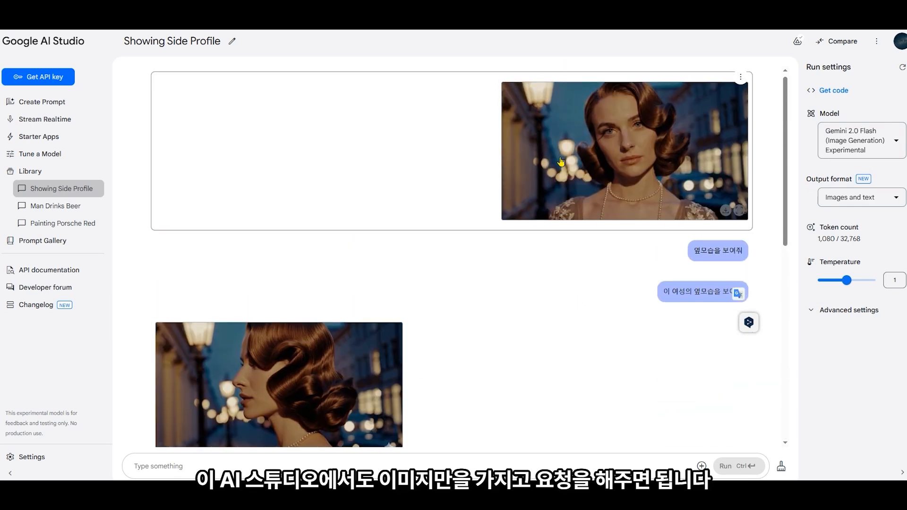
scroll(628, 257, "down", 5)
mouse_move(834, 234)
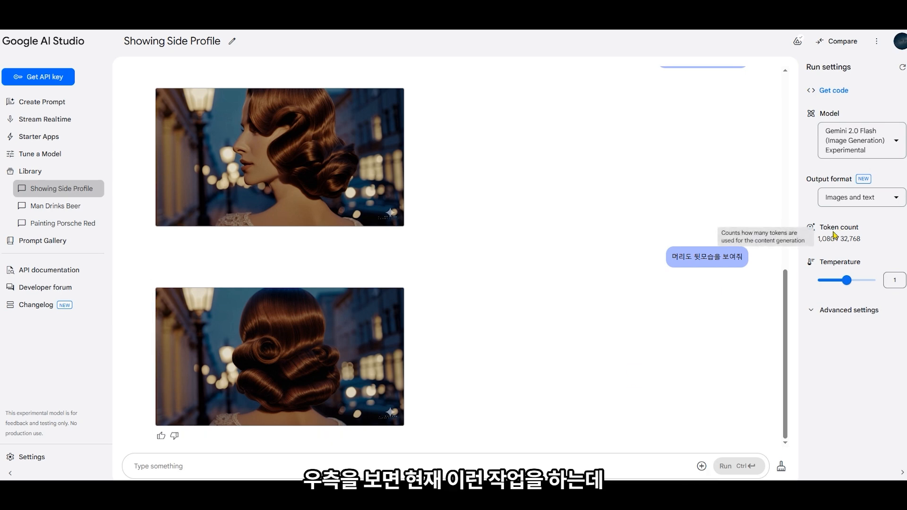
- Review the model photo, pink knit and prompt "Woman wearing a T-shirt" in the outfit chat, and view the resulting image enlarged
scroll(486, 236, "up", 5)
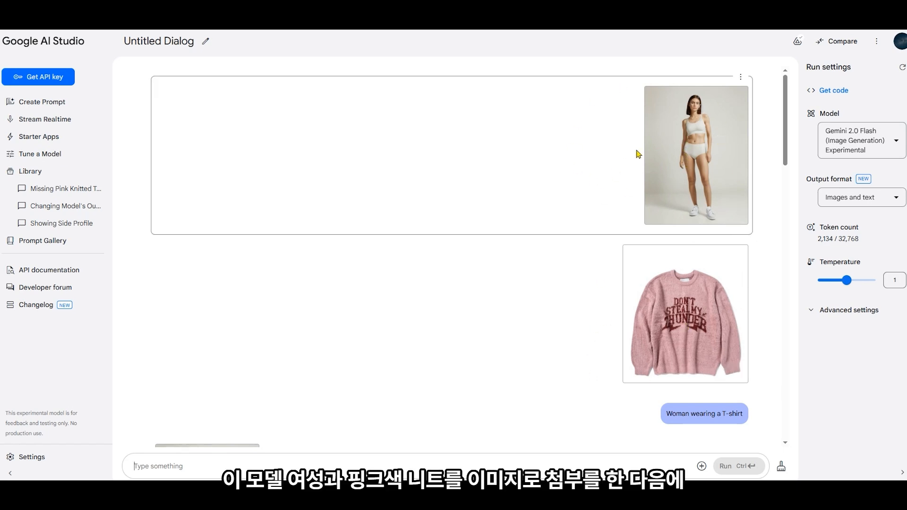
left_click_drag(671, 413, 707, 413)
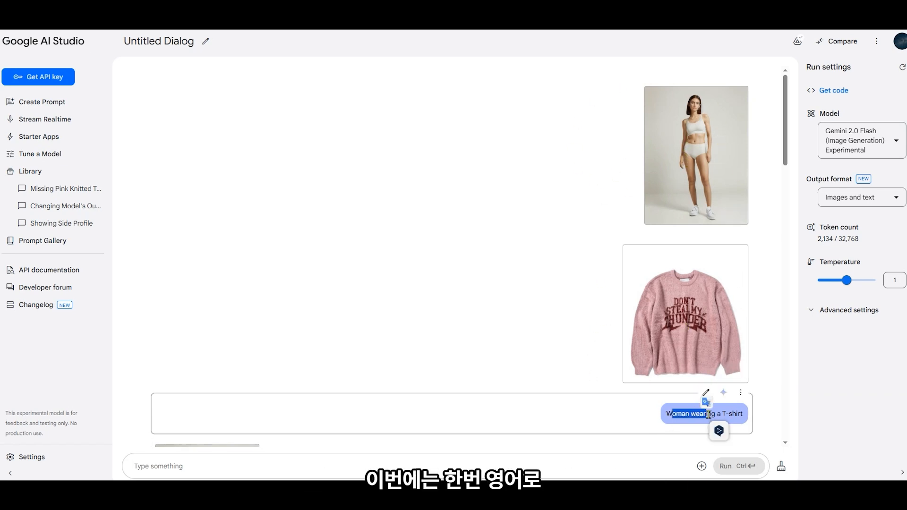
left_click(683, 424)
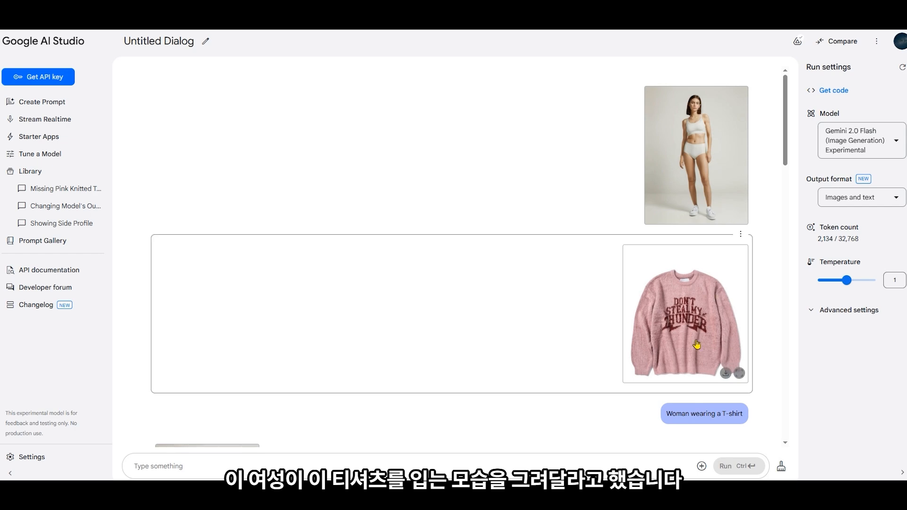
scroll(697, 345, "down", 4)
left_click(251, 380)
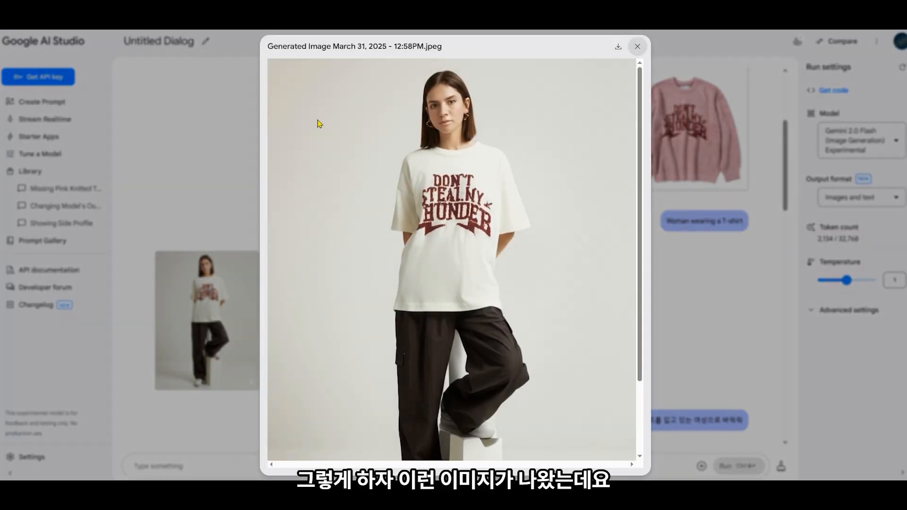
left_click(760, 343)
- Compare the enlarged T-shirt image and its lettering with the uploaded pink knit and the wording of the prompt
scroll(756, 349, "up", 3)
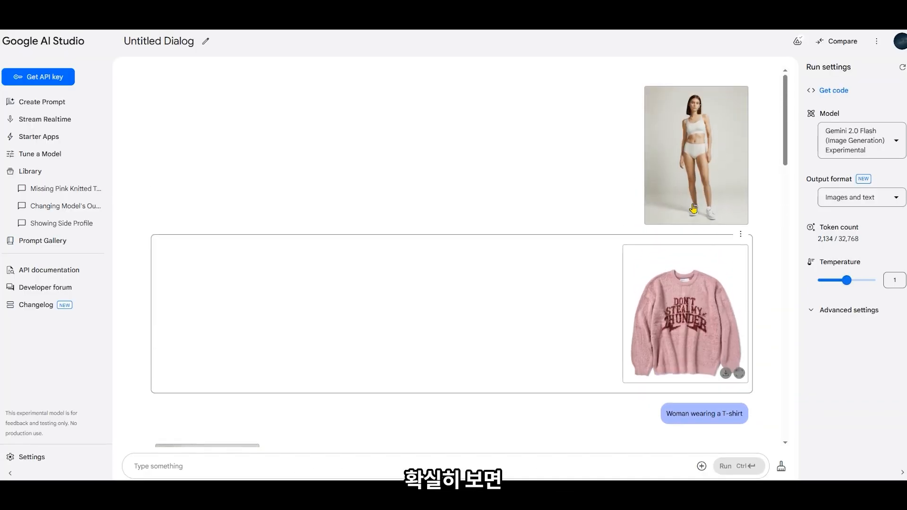
left_click_drag(721, 368, 743, 370)
left_click(742, 370)
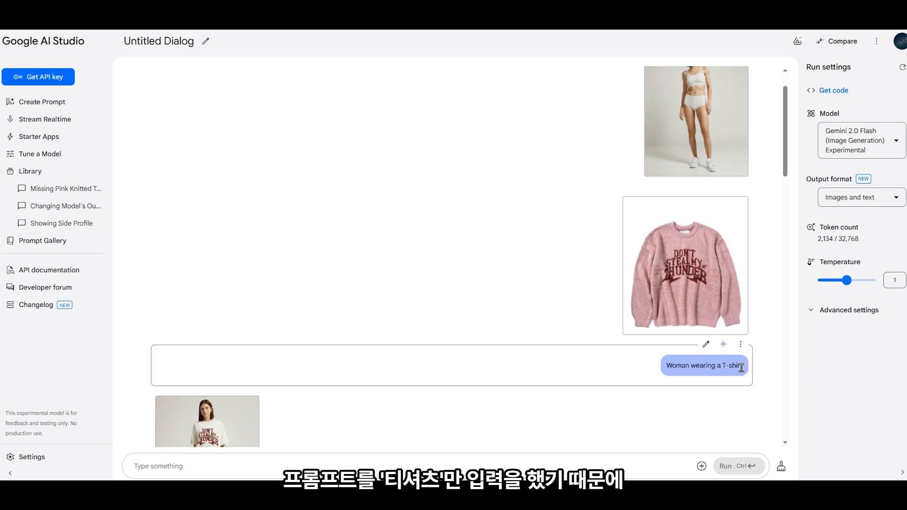
scroll(742, 370, "down", 2)
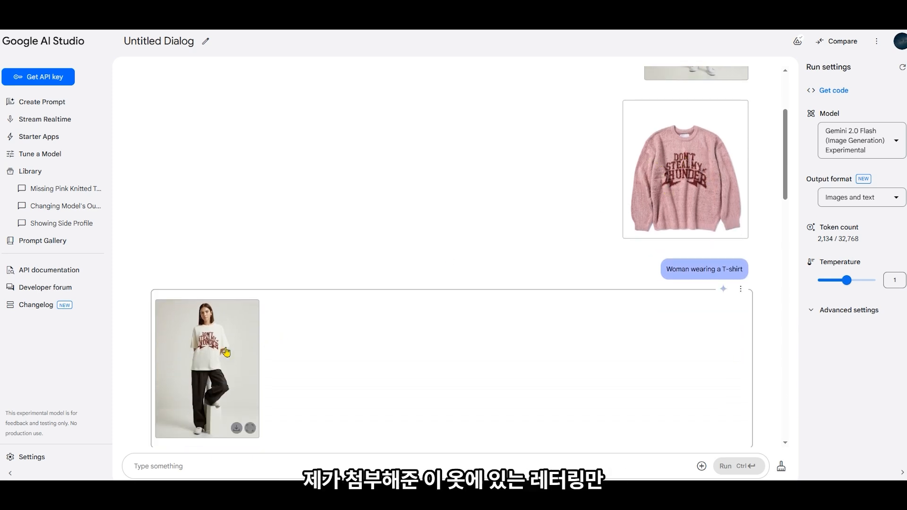
left_click(198, 359)
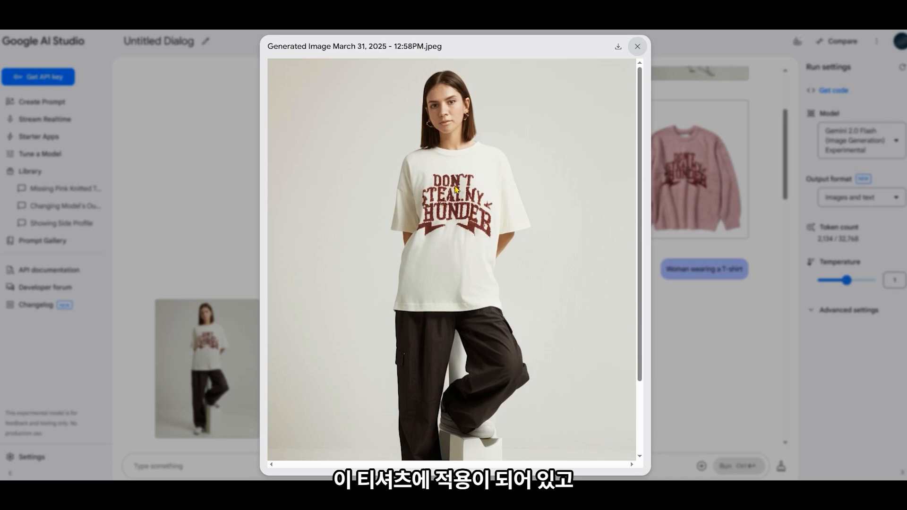
key("Escape")
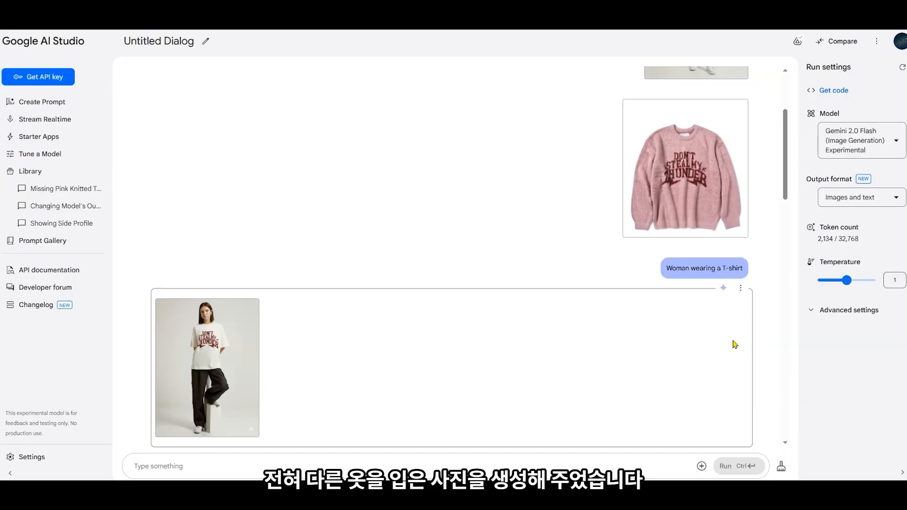
- Review the follow-up prompt "다시 올려준 사진의 니트를 입고 있는 여성으로 바꿔줘" and view its generated image enlarged
scroll(736, 345, "down", 3)
left_click_drag(583, 371, 727, 380)
left_click(591, 373)
scroll(624, 281, "down", 3)
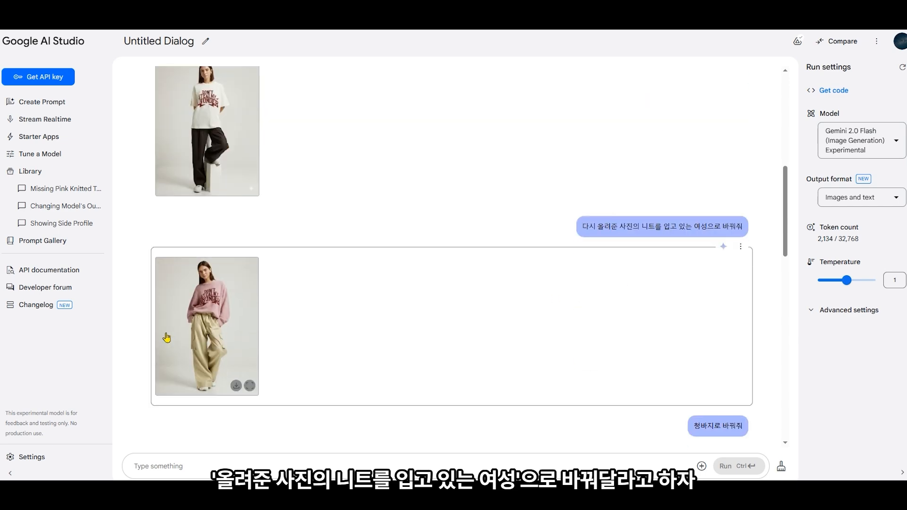
left_click(207, 326)
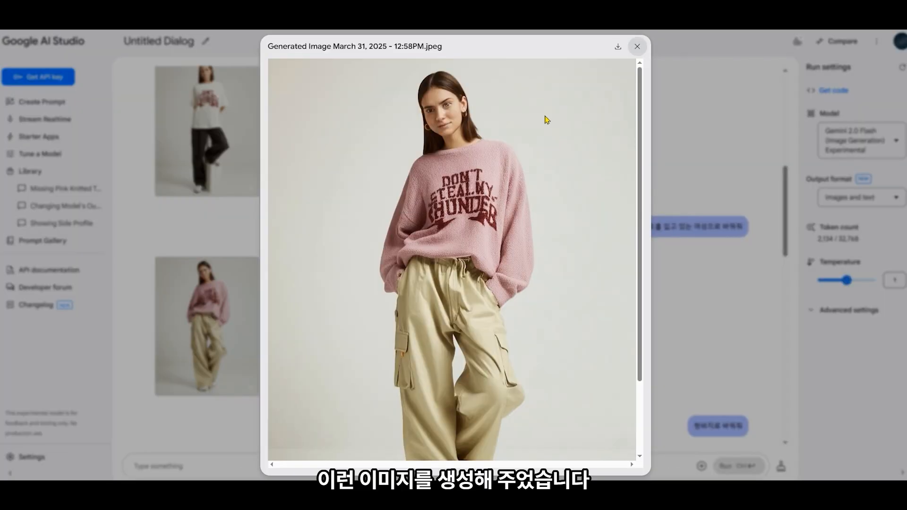
left_click(724, 307)
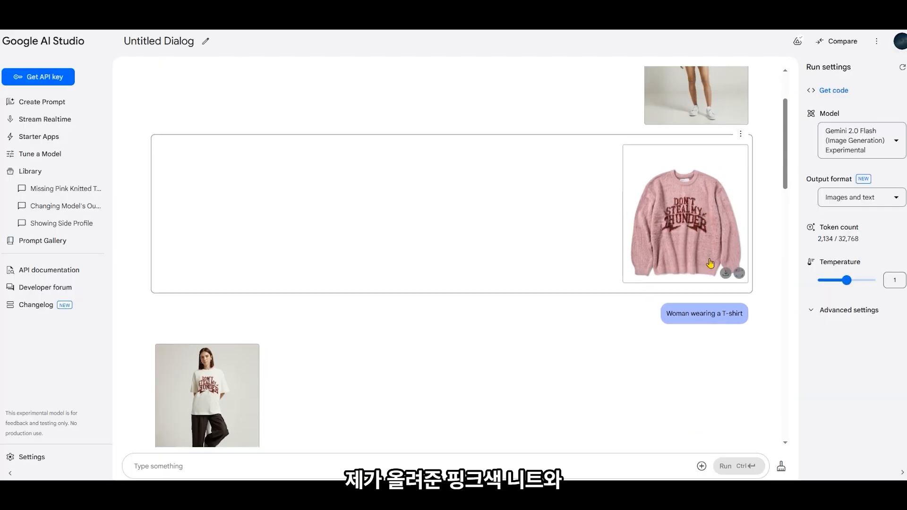
- Compare the enlarged pink-knit image with the uploaded knit and look through the outfit chat's sequence of edits again
scroll(466, 294, "down", 7)
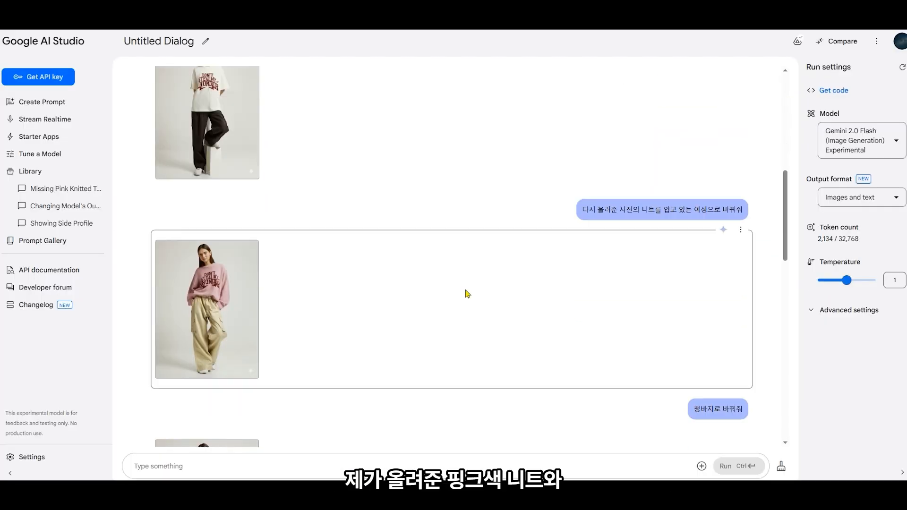
left_click(226, 283)
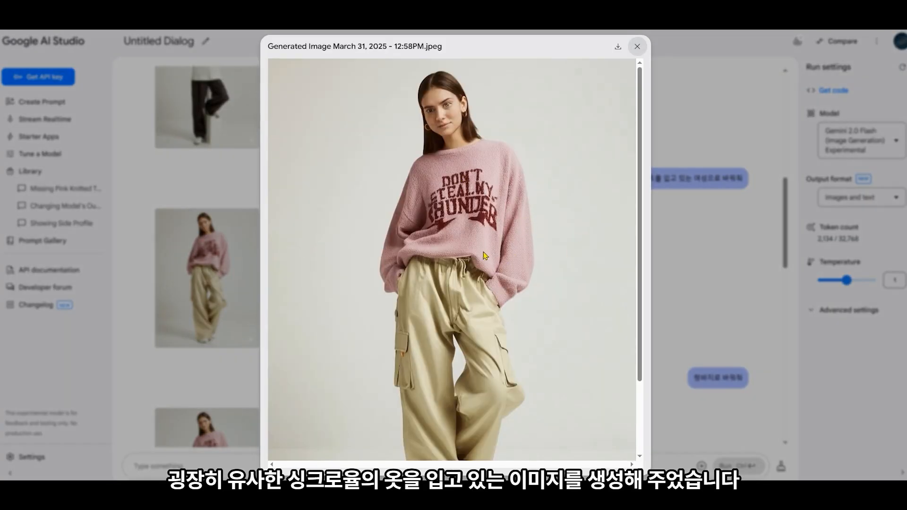
scroll(489, 257, "down", 2)
scroll(495, 263, "up", 2)
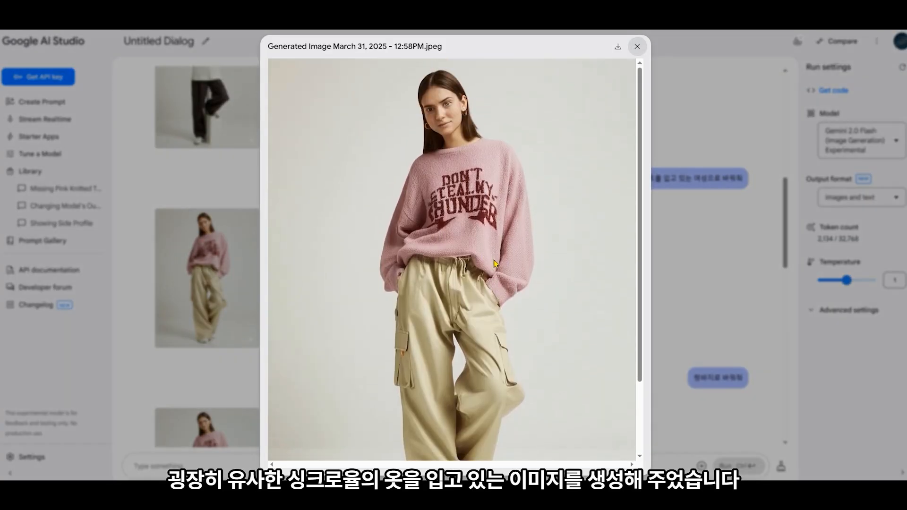
left_click(725, 249)
scroll(458, 259, "up", 9)
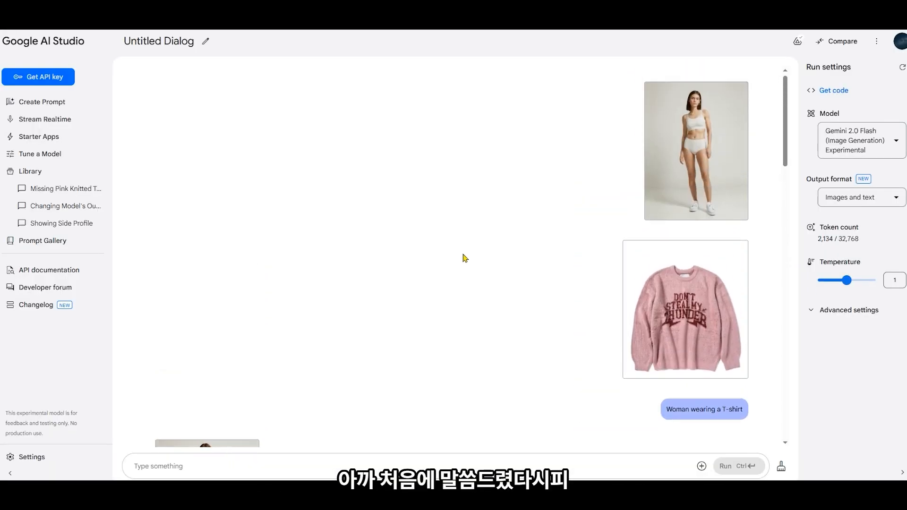
scroll(603, 213, "down", 7)
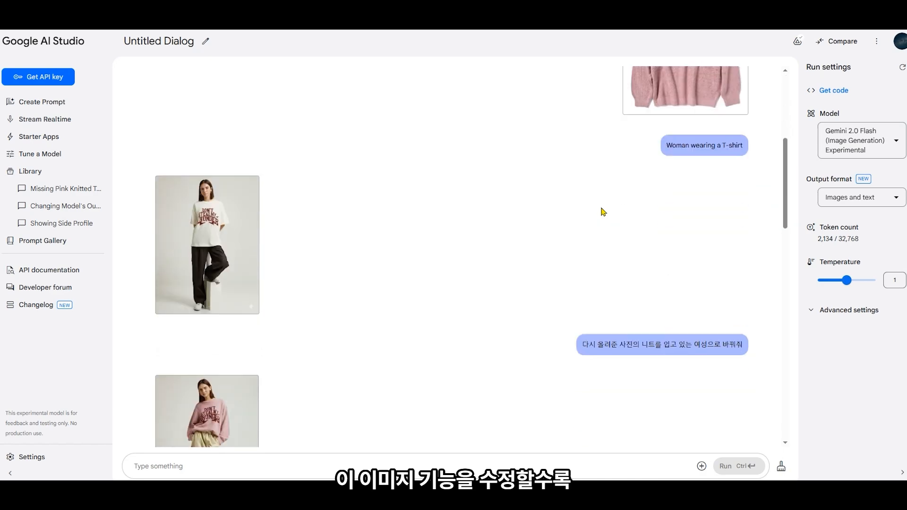
- View the pink-knit image enlarged once more, and review the prompt "청바지로 바꿔줘" with its generated jeans image
left_click(208, 375)
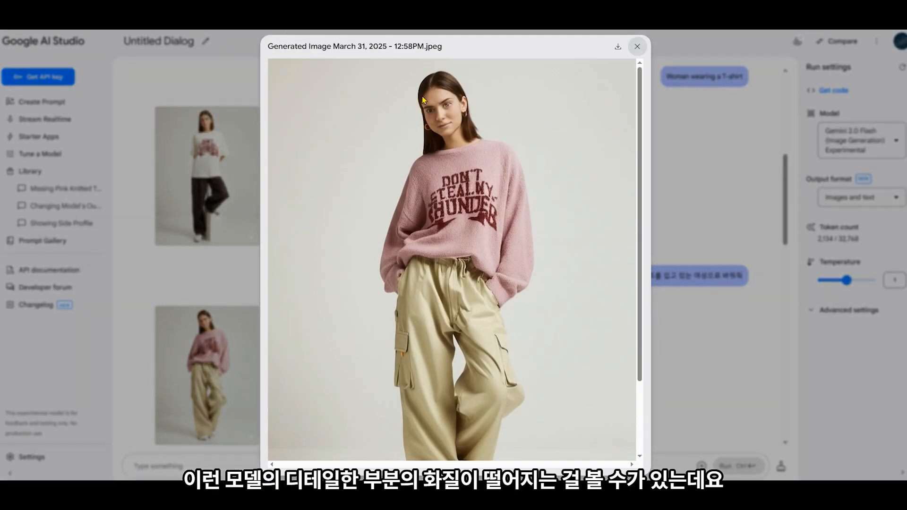
left_click(718, 309)
scroll(718, 309, "down", 4)
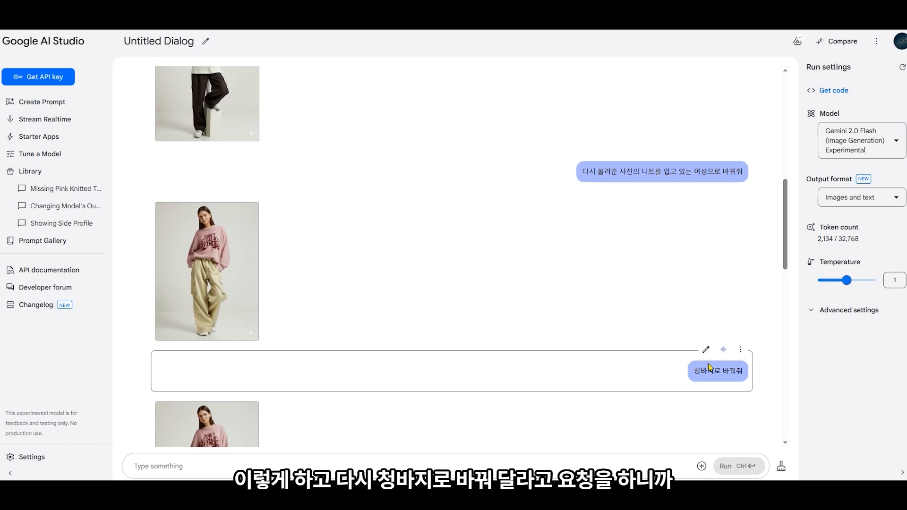
scroll(428, 316, "down", 4)
left_click(246, 289)
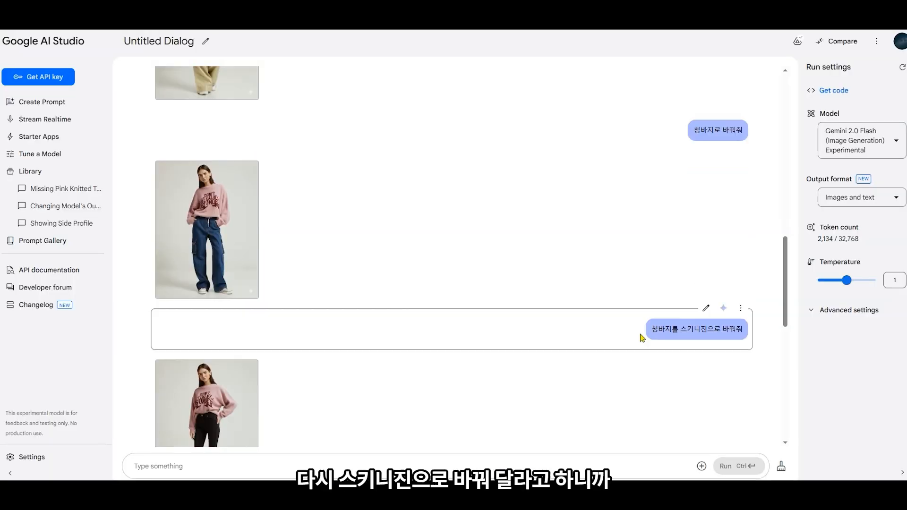
- Review the follow-up prompt "청바지를 스키니진으로 바꿔줘" and examine its generated skinny-jeans image enlarged
left_click_drag(648, 331, 711, 326)
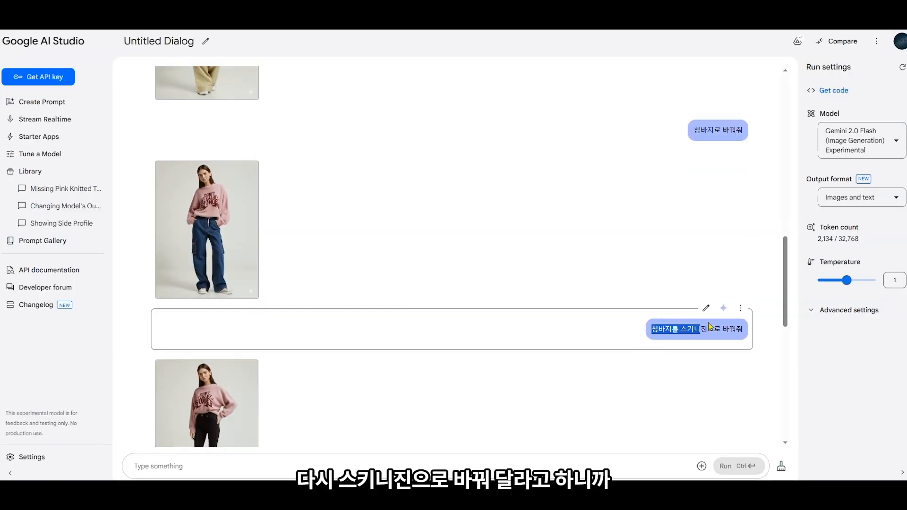
scroll(379, 283, "down", 3)
left_click(229, 294)
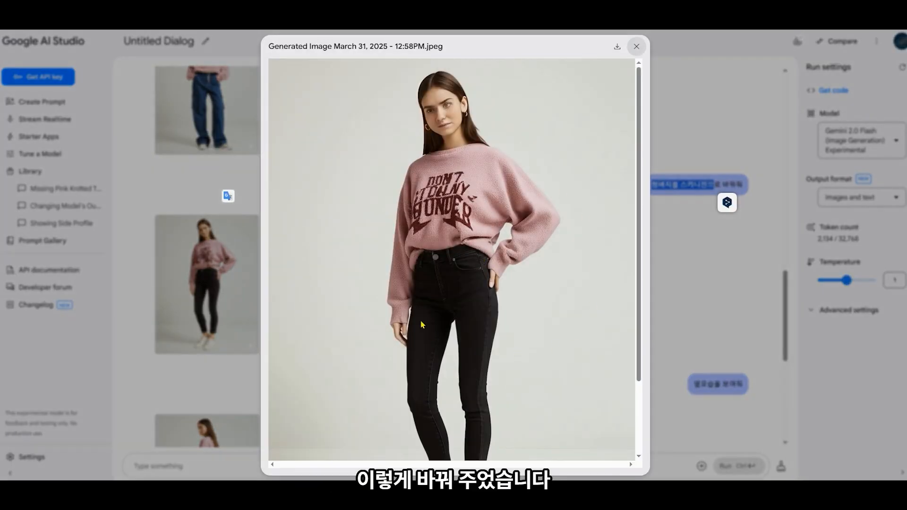
scroll(434, 309, "down", 3)
scroll(585, 391, "up", 3)
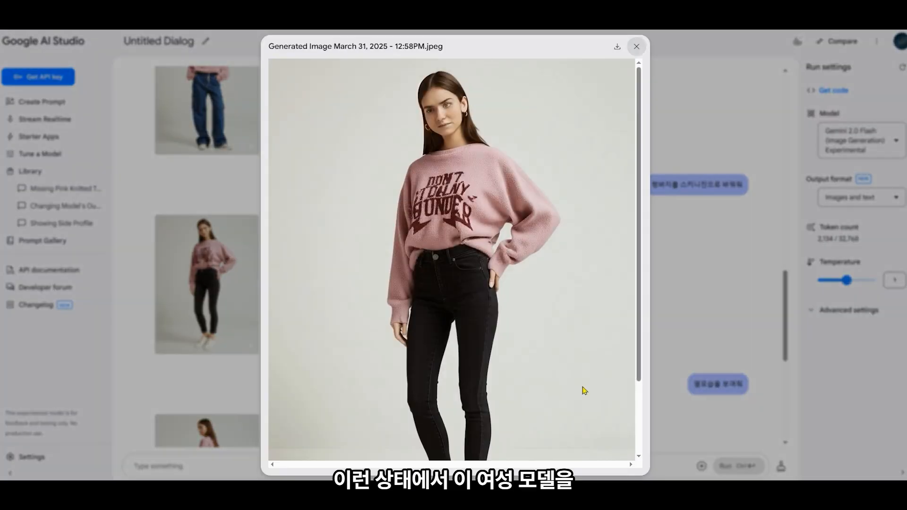
left_click(705, 246)
- Review the prompt "옆모습을 보여줘" and examine the generated side view of the model enlarged
left_click_drag(686, 384, 714, 384)
scroll(492, 306, "down", 3)
left_click(229, 310)
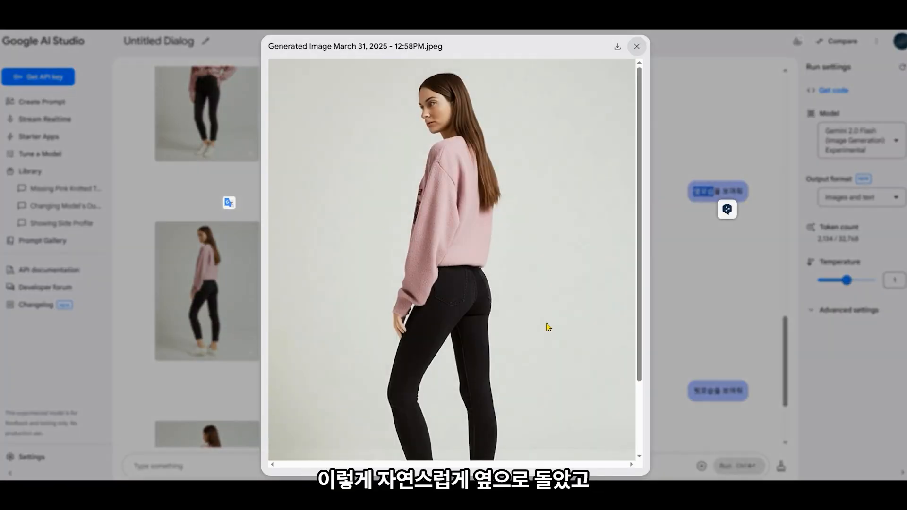
scroll(365, 344, "down", 5)
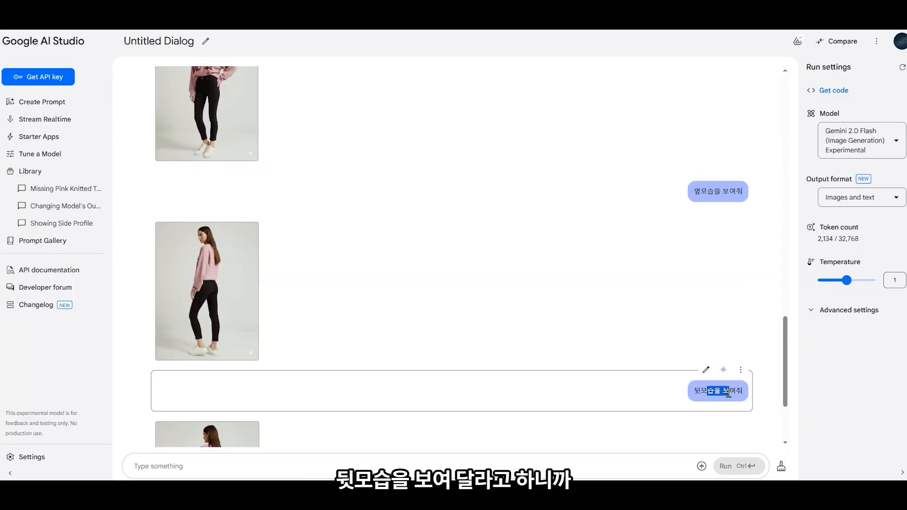
- View the image generated for the prompt "뒷모습을 보여줘" enlarged and inspect the model's back view down to the shoes
scroll(526, 328, "down", 3)
left_click(220, 356)
scroll(338, 350, "down", 5)
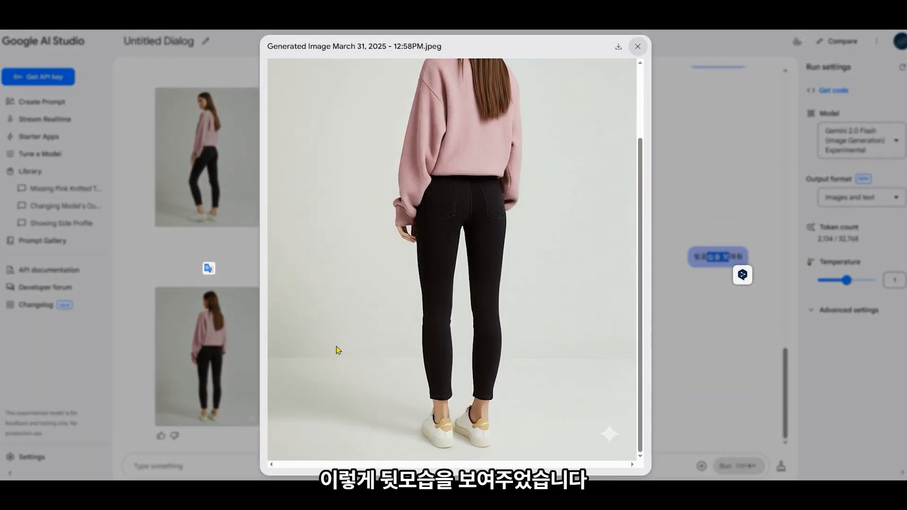
key("Escape")
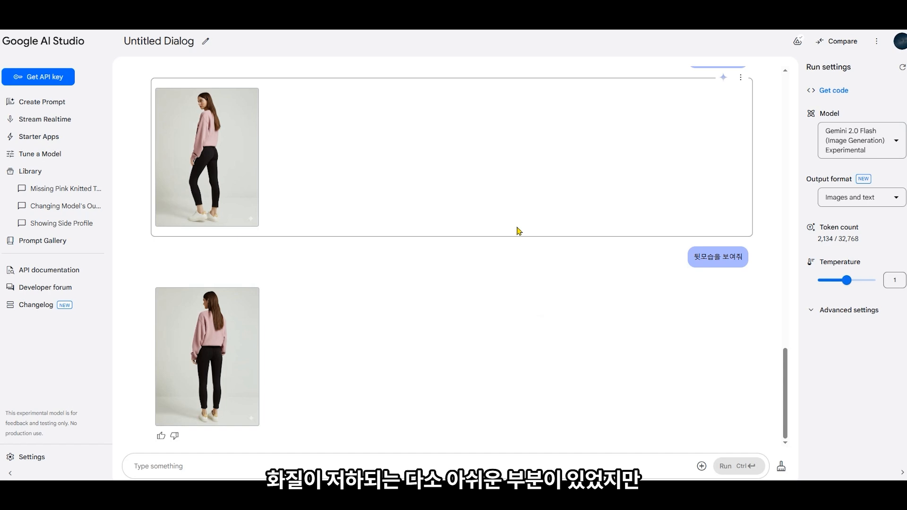
- Compare the model's skinny-jeans, side-view and back-view images in the outfit chat for consistency
scroll(533, 251, "up", 3)
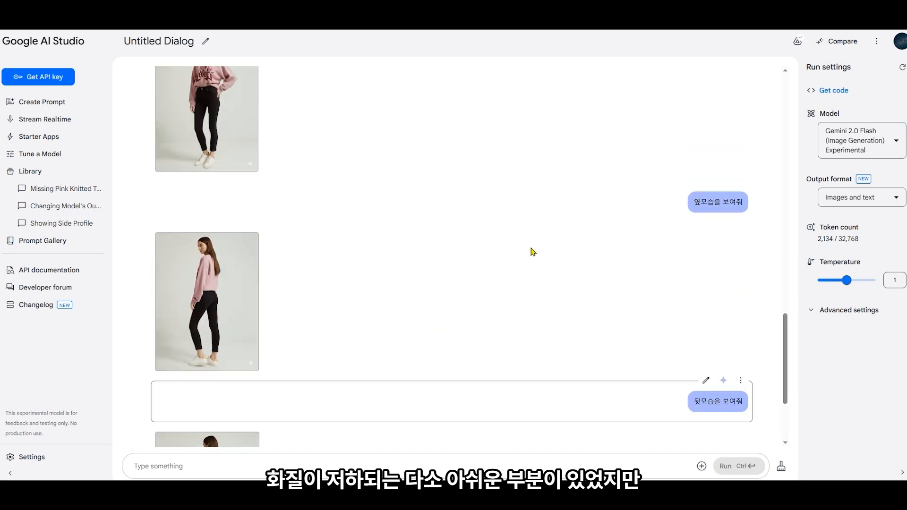
scroll(234, 217, "up", 2)
scroll(265, 310, "down", 2)
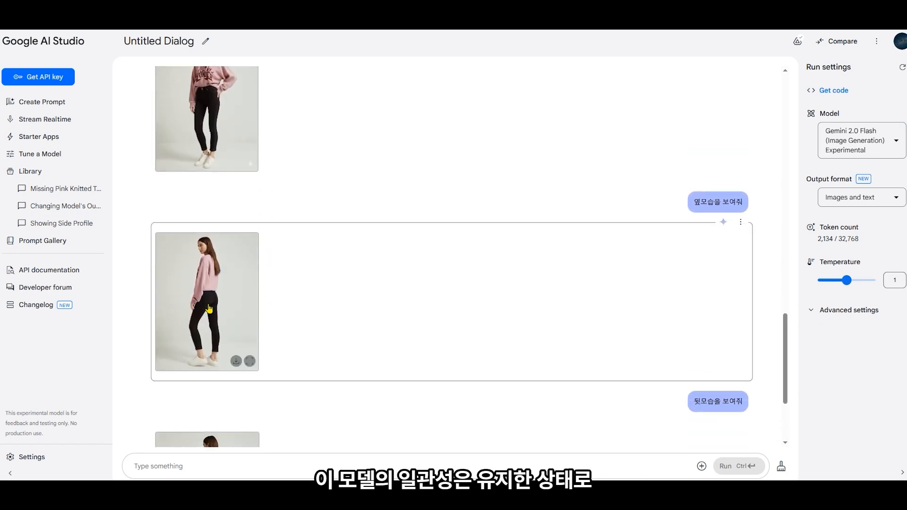
scroll(262, 300, "down", 3)
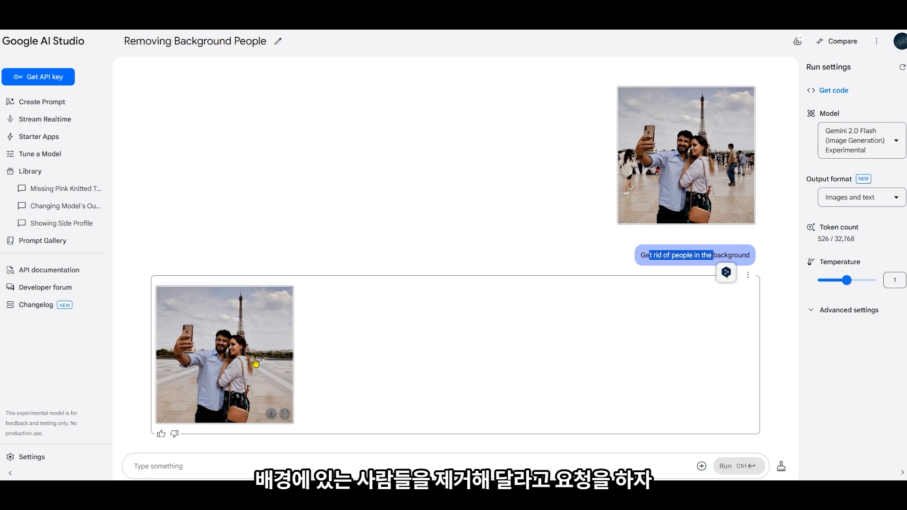
- In the Removing Background People chat, examine the edited Eiffel Tower selfie generated for "Get rid of people in the background" enlarged
left_click(256, 363)
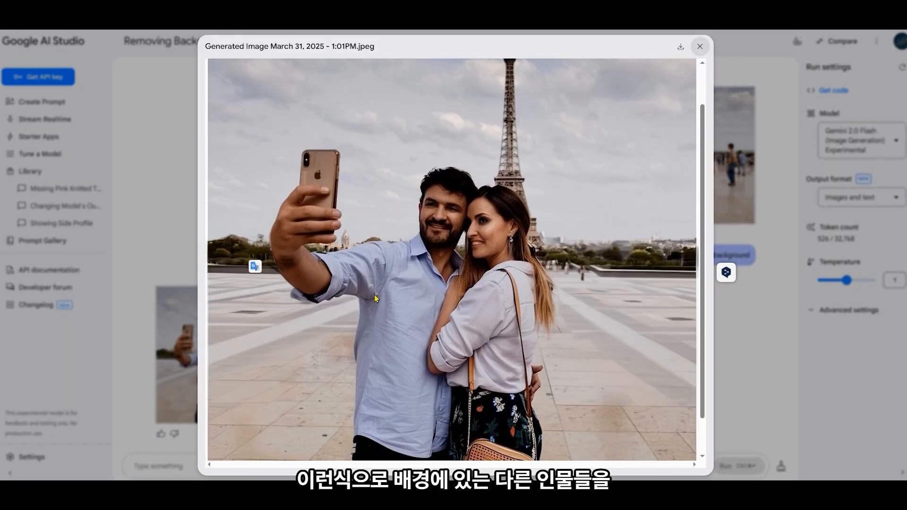
scroll(336, 314, "down", 1)
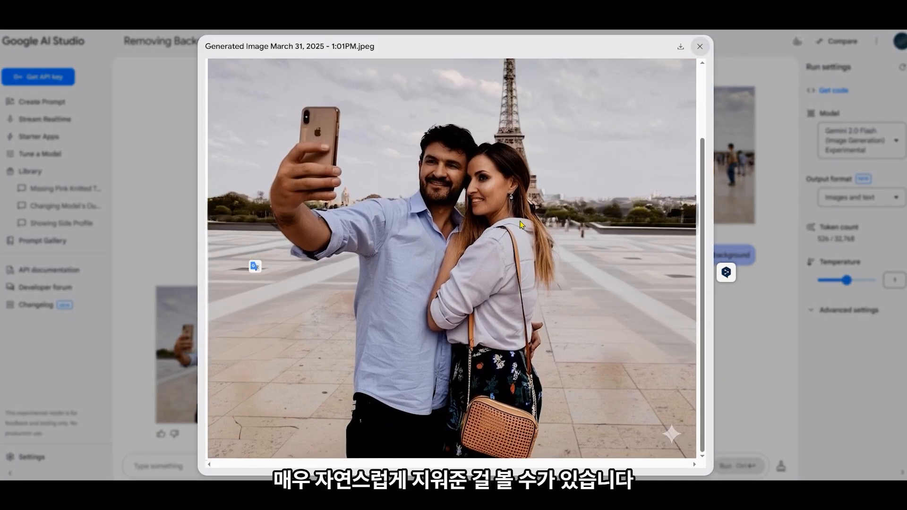
left_click(770, 349)
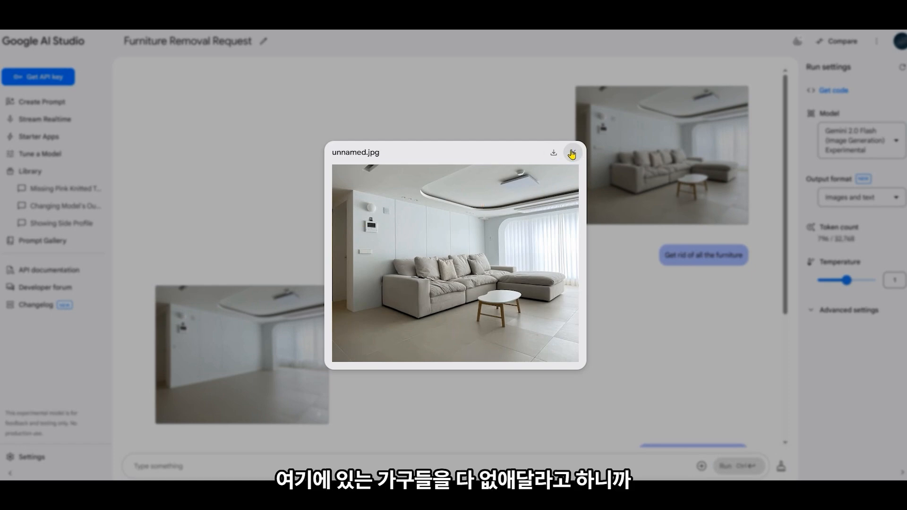
- In the Furniture Removal Request chat, compare the original living-room photo with the enlarged image generated for "Get rid of all the furniture"
left_click(571, 154)
left_click(262, 344)
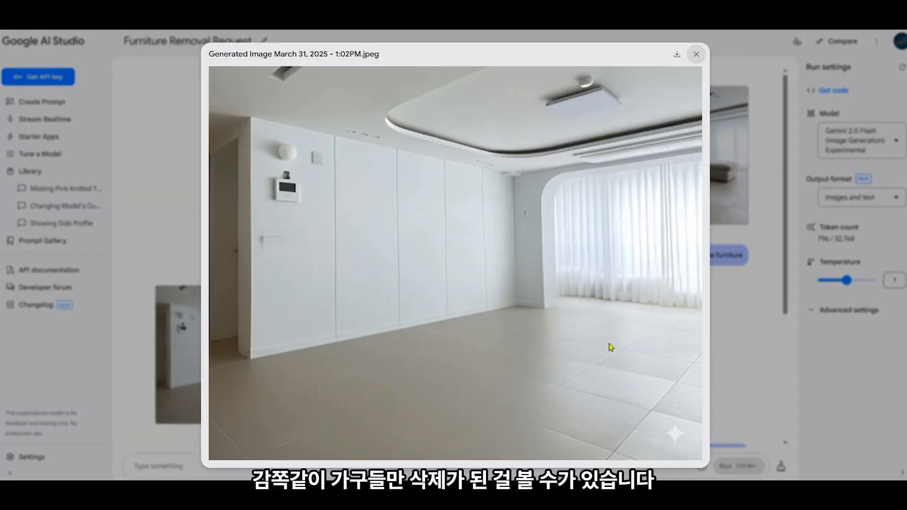
left_click(753, 340)
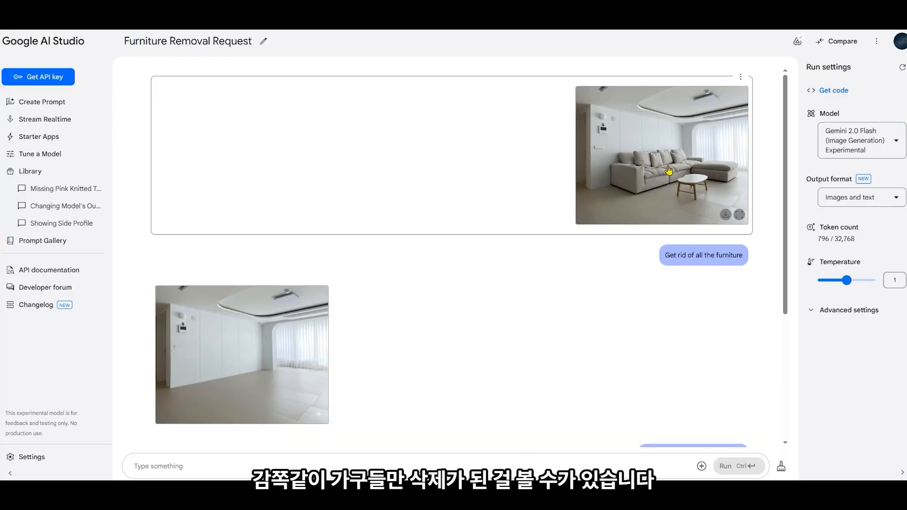
- Review the follow-up prompt "TV on the wall, sofa in front of it." and view its generated room image enlarged
scroll(316, 343, "down", 1)
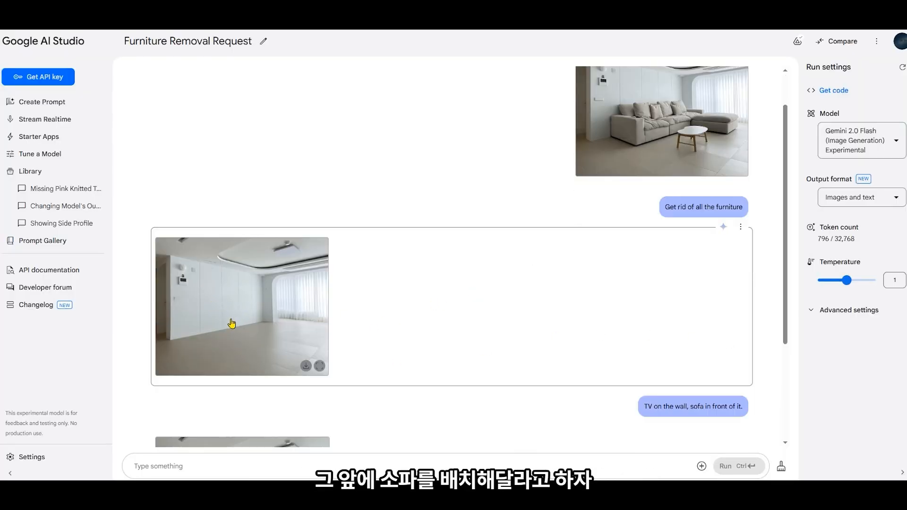
left_click(321, 421)
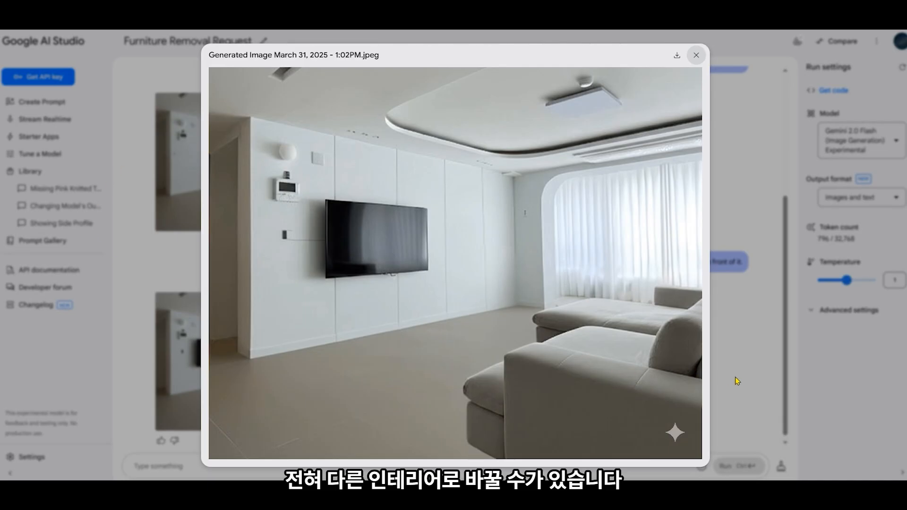
left_click(737, 381)
- Compare the original living room, the emptied room and the TV-and-sofa version throughout the furniture chat
scroll(634, 269, "up", 5)
scroll(654, 200, "down", 3)
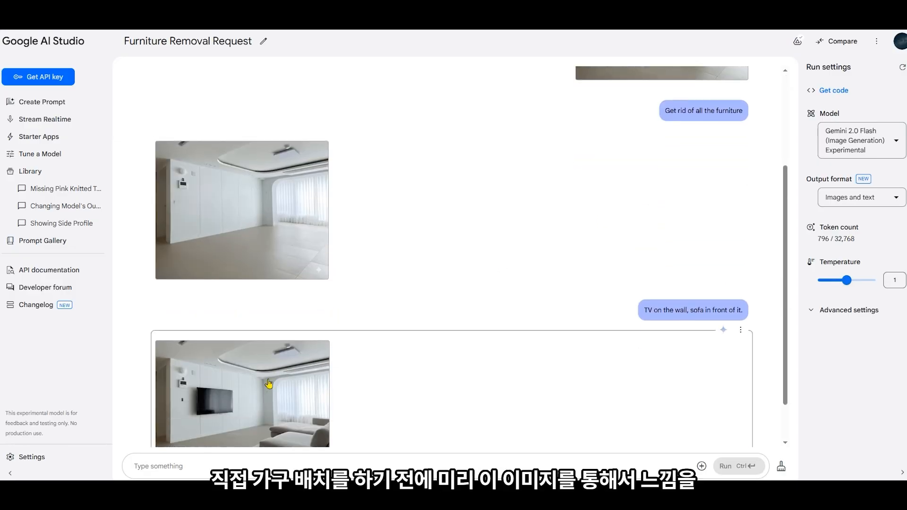
scroll(638, 275, "up", 4)
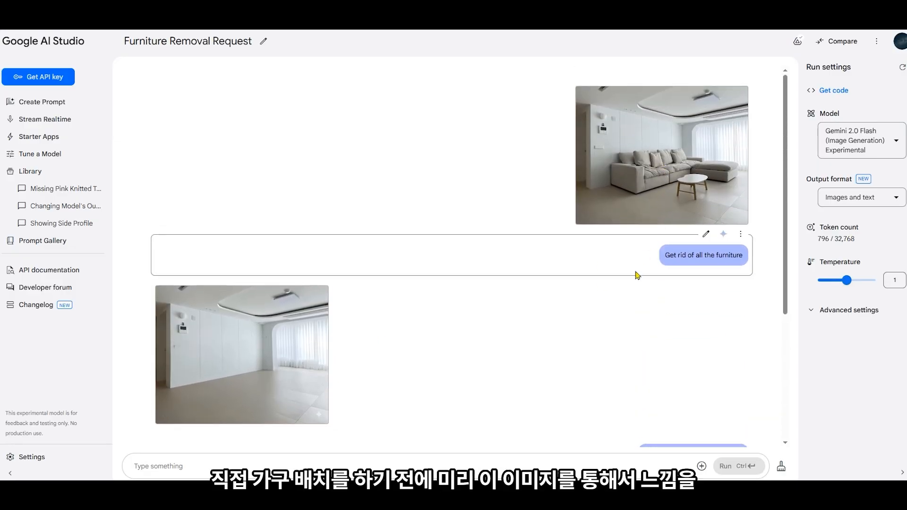
scroll(637, 276, "down", 4)
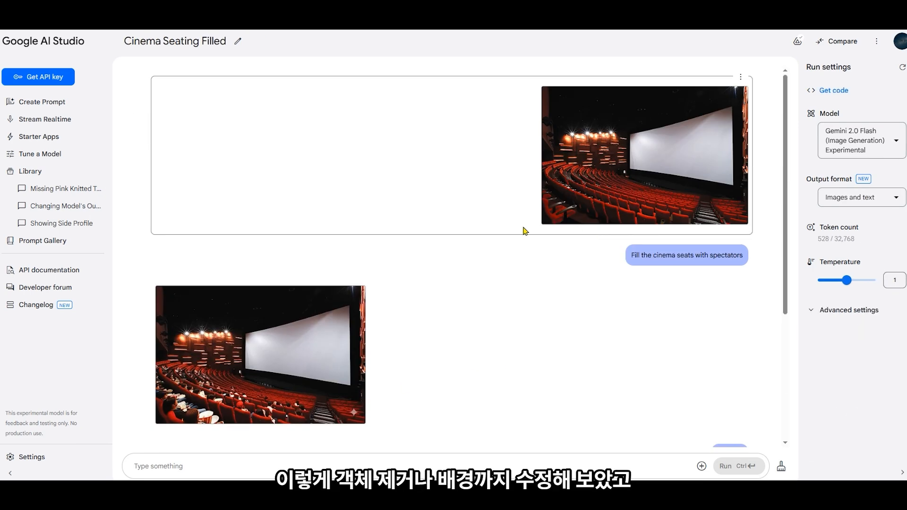
- In the Cinema Seating Filled chat, compare the empty cinema photo with the images generated for "Fill the cinema seats with spectators" and its follow-up
left_click(730, 215)
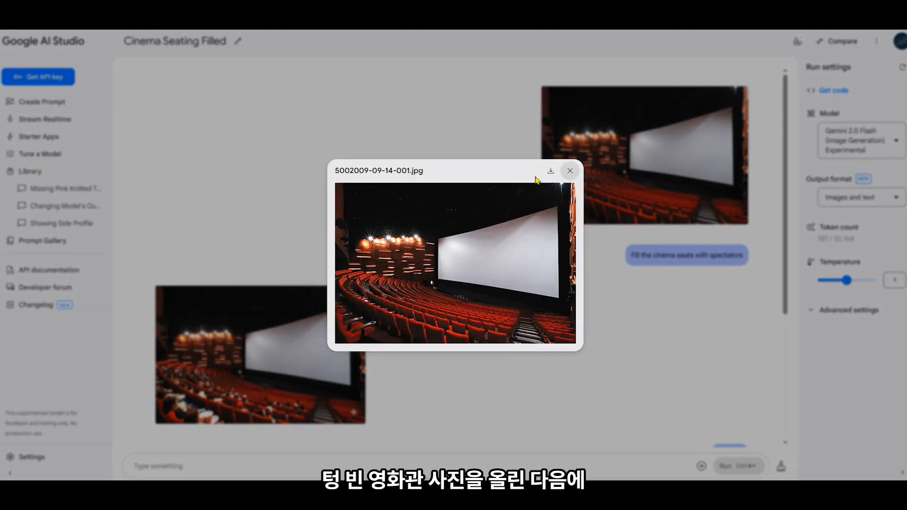
left_click(570, 172)
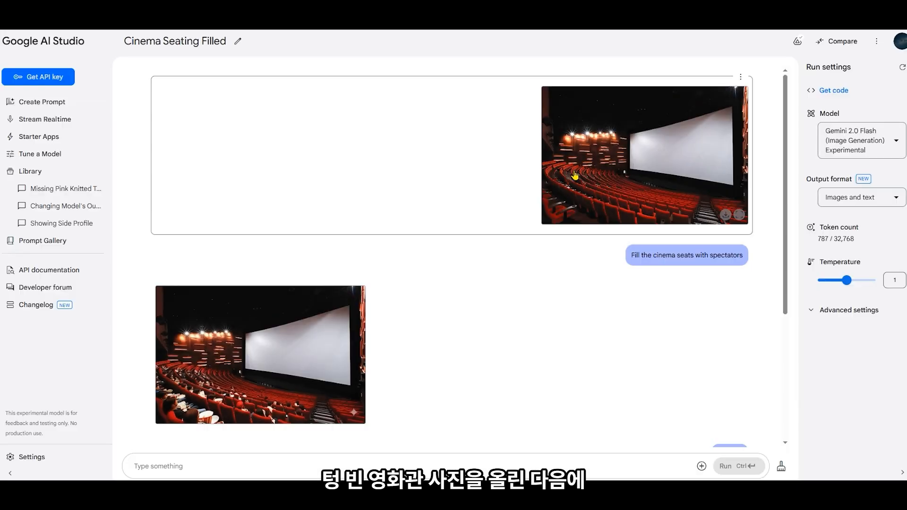
left_click(336, 368)
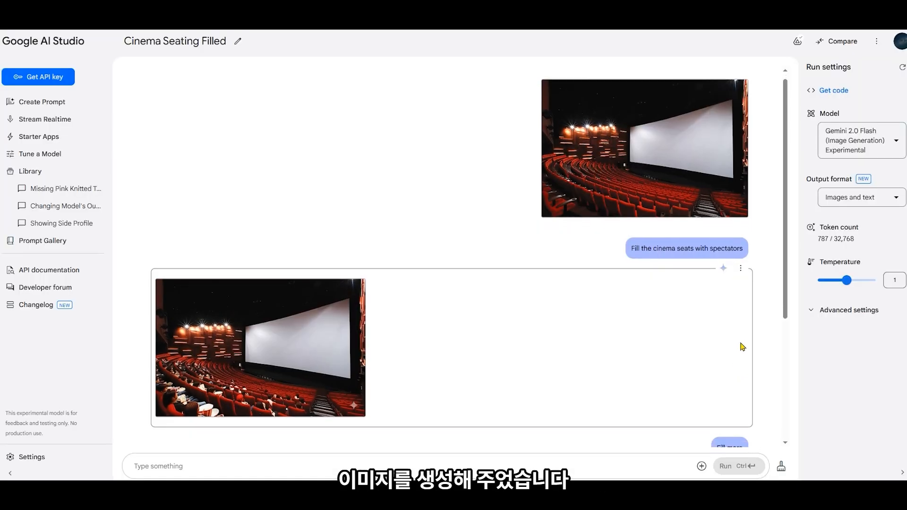
scroll(740, 348, "down", 5)
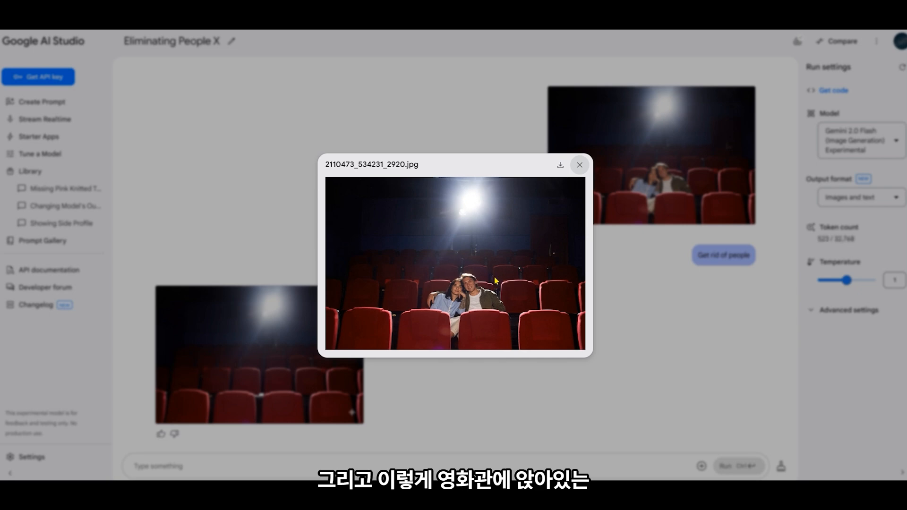
- In the Eliminating People X chat, compare the photo of the cinema couple with the enlarged image generated for "Get rid of people"
left_click(694, 286)
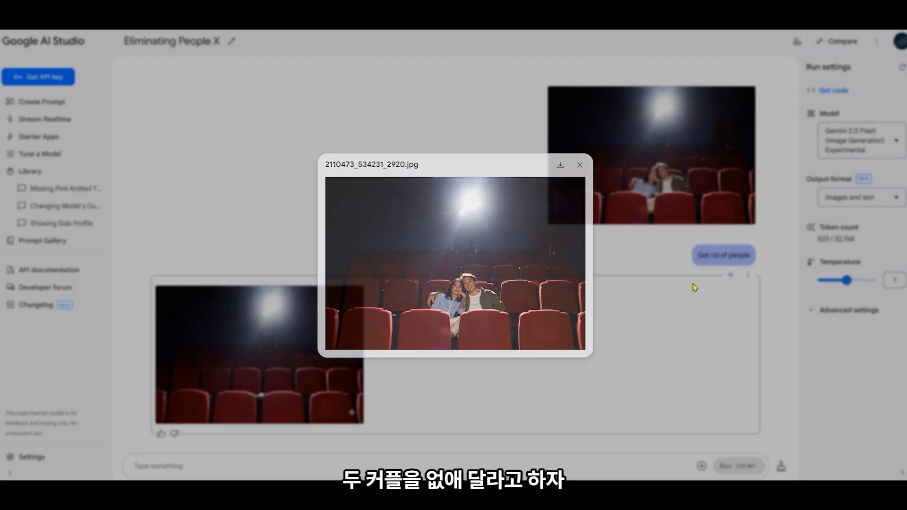
left_click(314, 379)
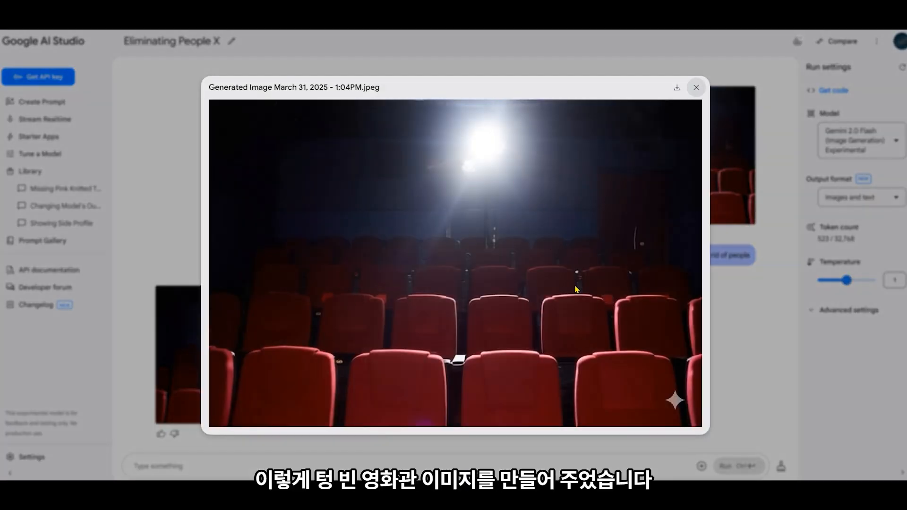
left_click(707, 332)
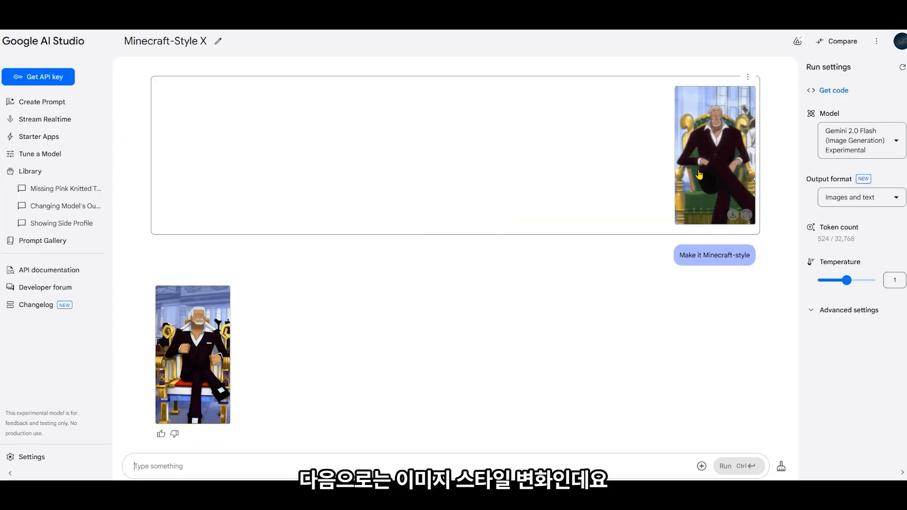
- In the Minecraft-Style X chat, compare the uploaded anime character with the enlarged image generated for "Make it Minecraft-style"
left_click(700, 175)
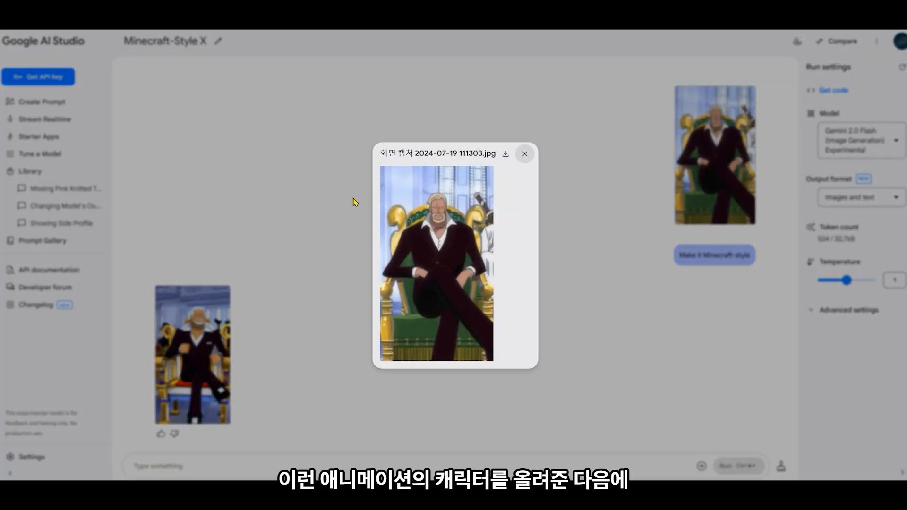
left_click(532, 153)
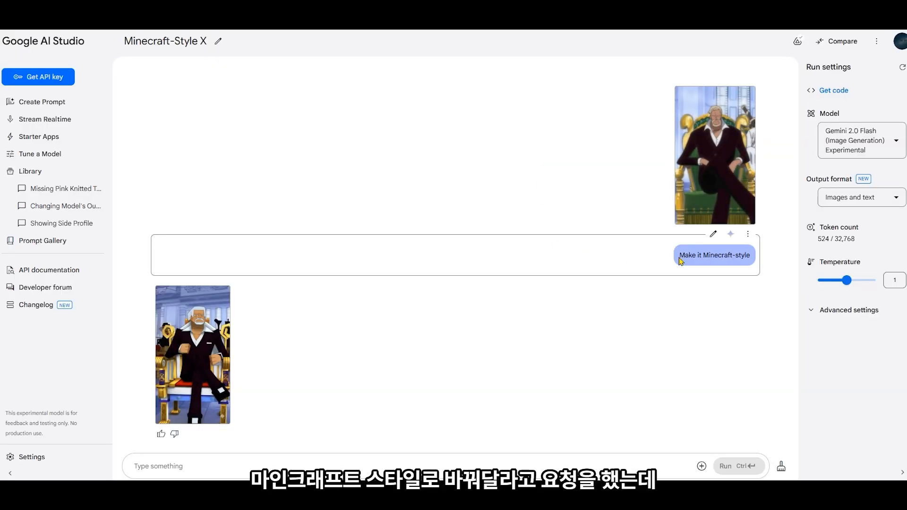
left_click_drag(684, 255, 740, 256)
left_click(197, 339)
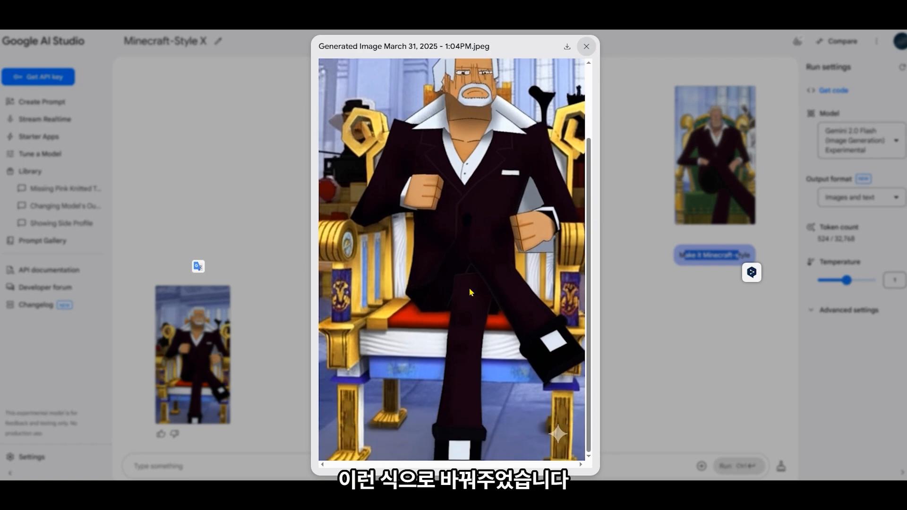
left_click(682, 340)
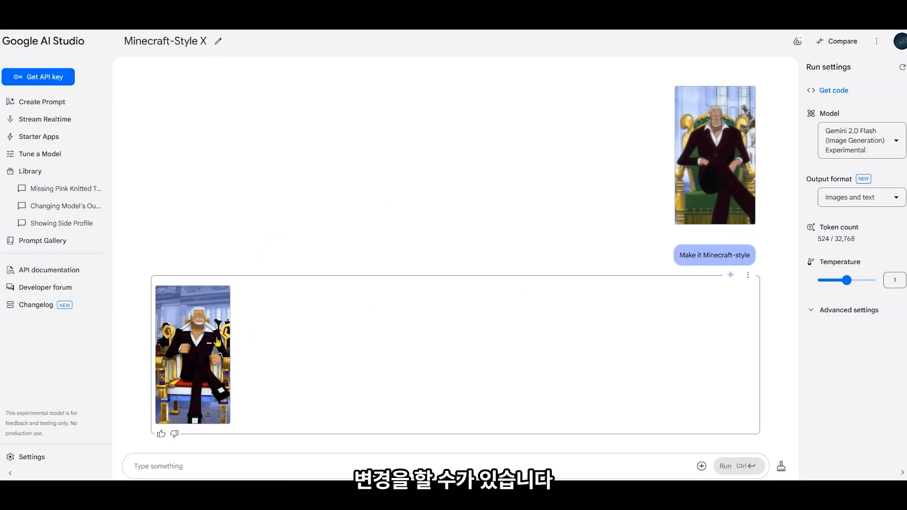
left_click(218, 342)
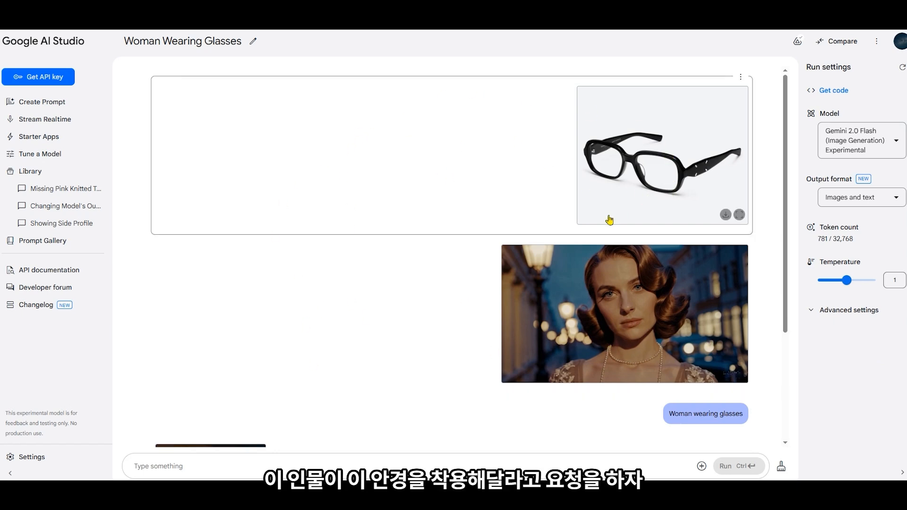
- In the Woman Wearing Glasses chat, compare the uploaded glasses and portrait with the enlarged image generated for "Woman wearing glasses"
scroll(624, 265, "down", 3)
left_click(258, 416)
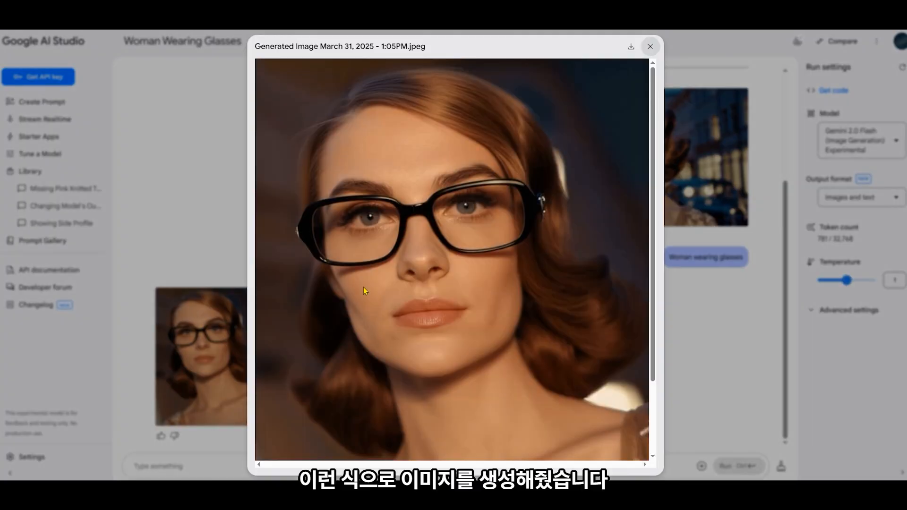
left_click(796, 360)
scroll(756, 284, "up", 3)
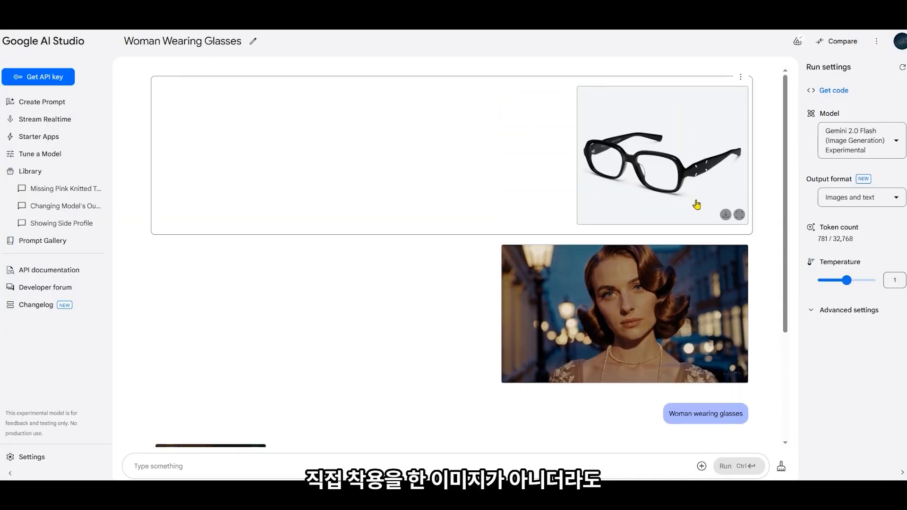
scroll(633, 270, "down", 3)
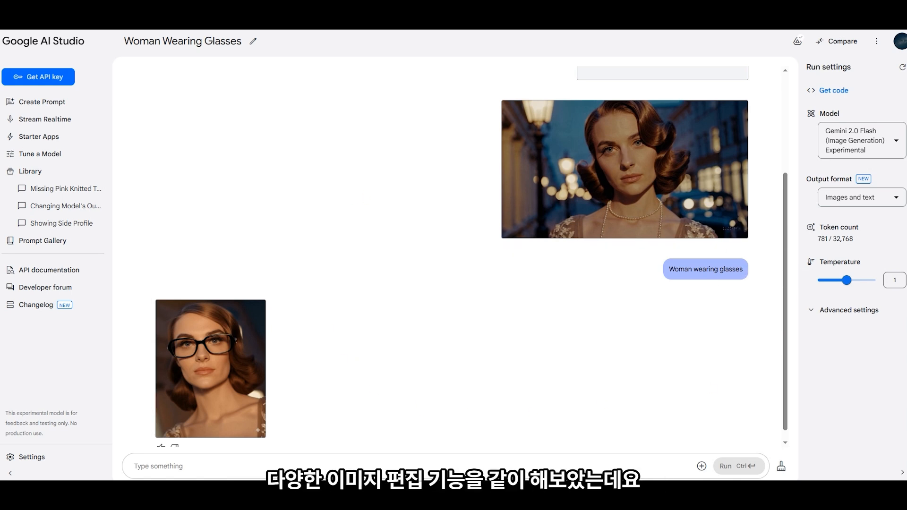
scroll(481, 359, "down", 1)
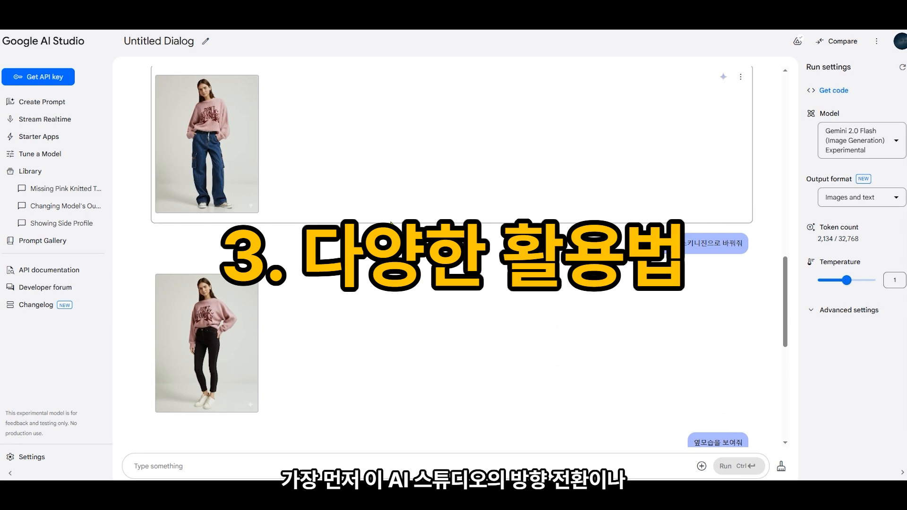
- In the fashion model chat, review the jeans and skinny-jeans images and the side and back views generated from them
scroll(289, 349, "down", 7)
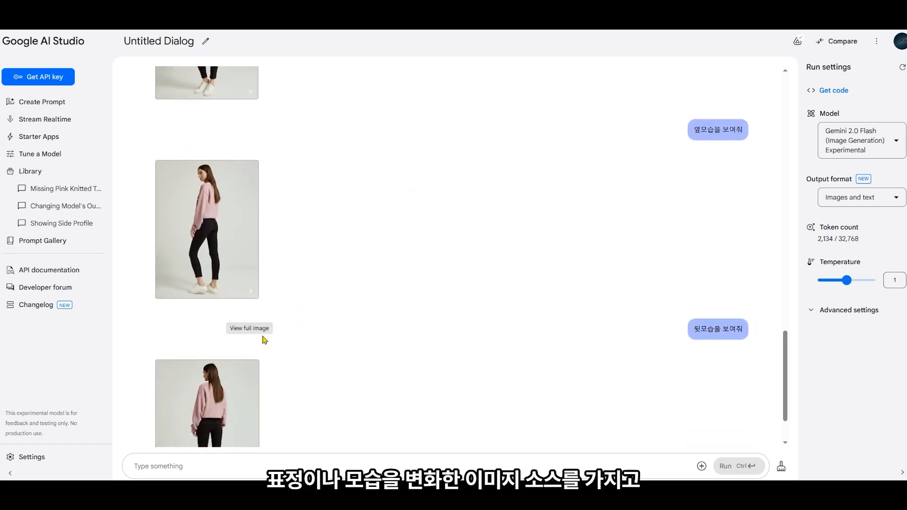
scroll(265, 340, "down", 2)
scroll(409, 286, "up", 5)
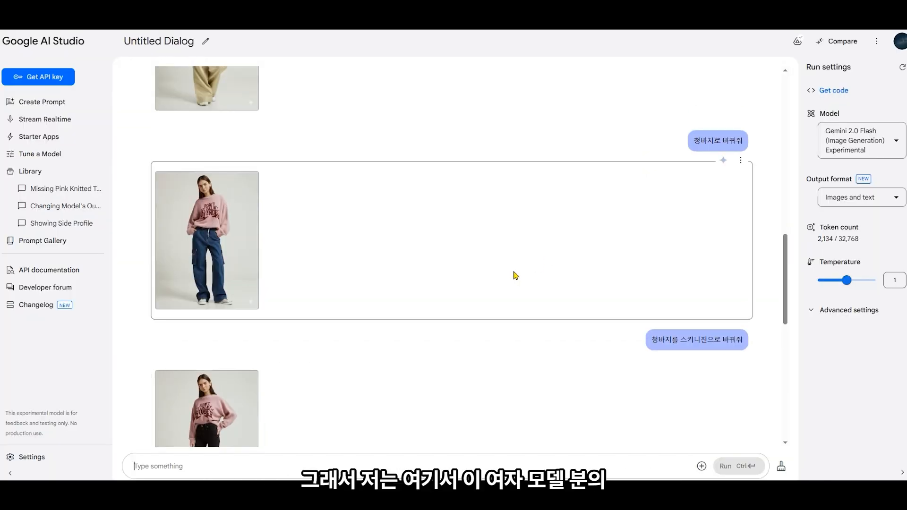
scroll(474, 293, "up", 1)
scroll(474, 293, "down", 6)
scroll(238, 190, "up", 1)
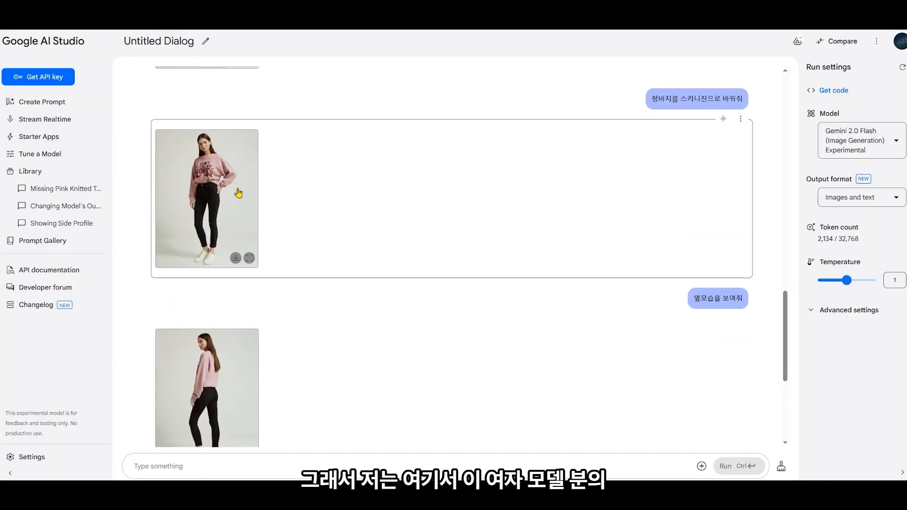
scroll(209, 193, "down", 4)
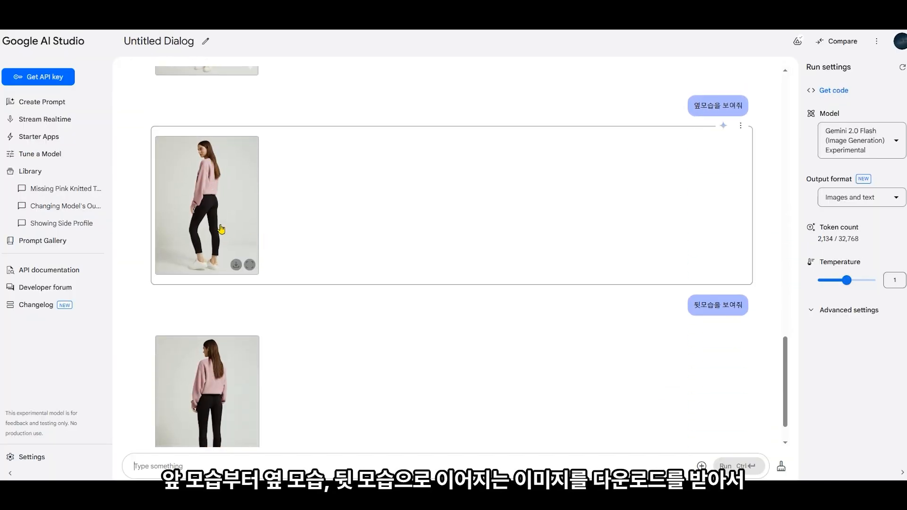
scroll(246, 325, "down", 1)
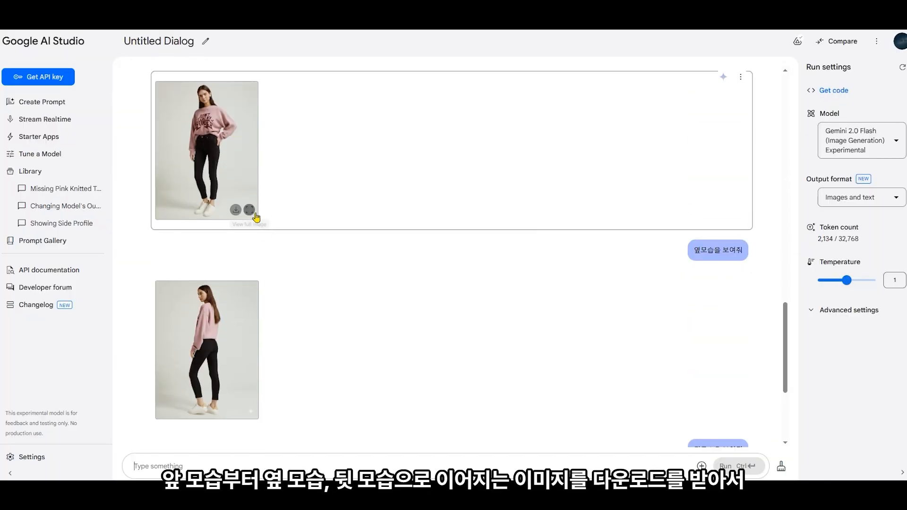
scroll(293, 251, "up", 1)
scroll(383, 286, "down", 1)
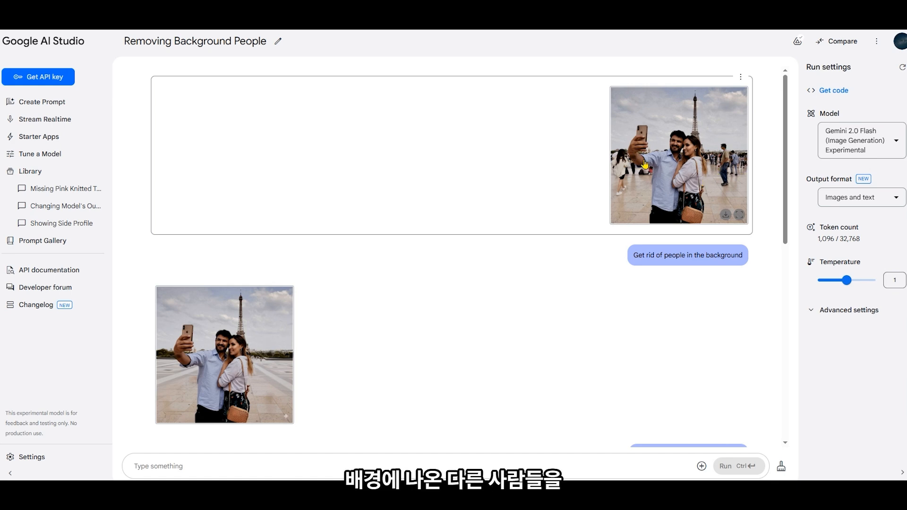
- In the Removing Background People chat, compare the Eiffel Tower couple photo with the background-people removal, red shirt and dress edits
scroll(349, 304, "down", 5)
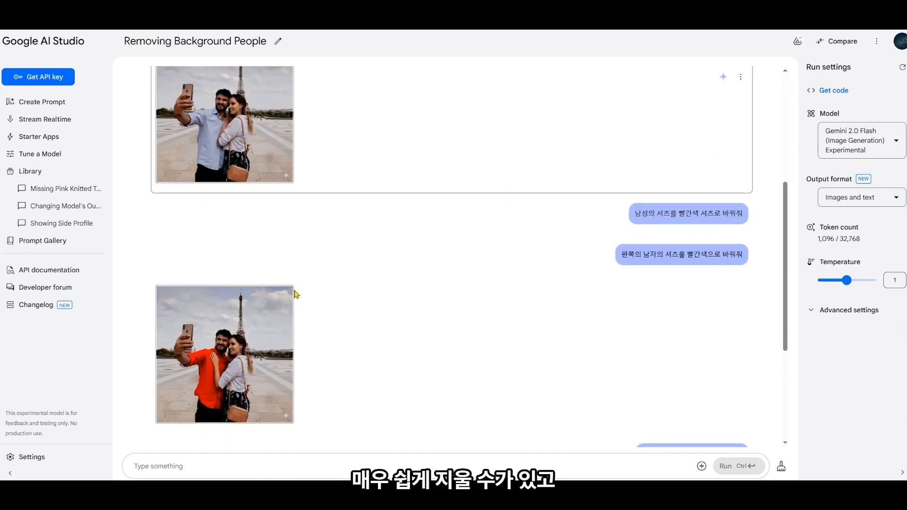
scroll(265, 286, "down", 2)
scroll(232, 287, "down", 2)
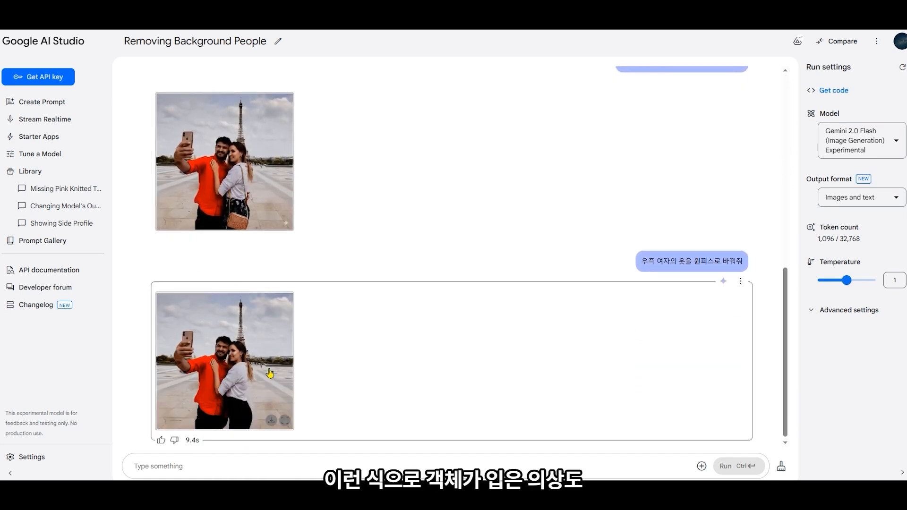
scroll(271, 330, "down", 1)
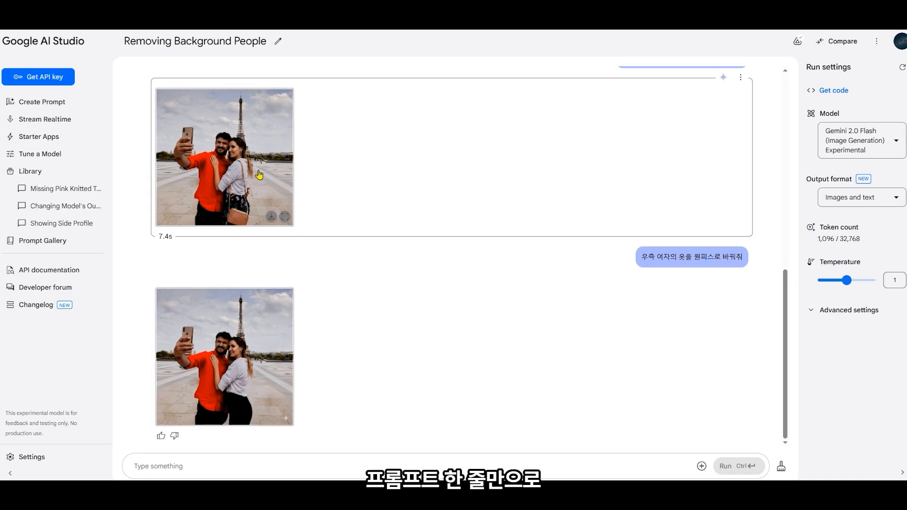
left_click(230, 375)
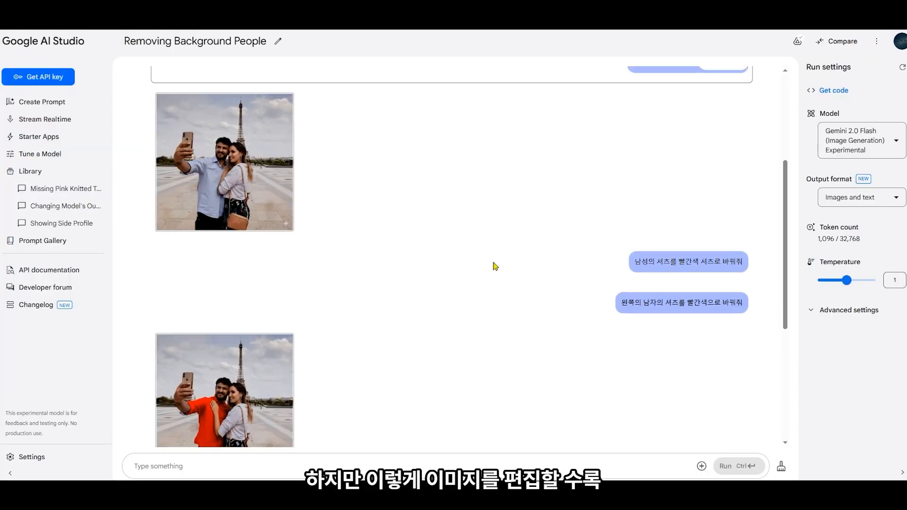
scroll(497, 271, "down", 5)
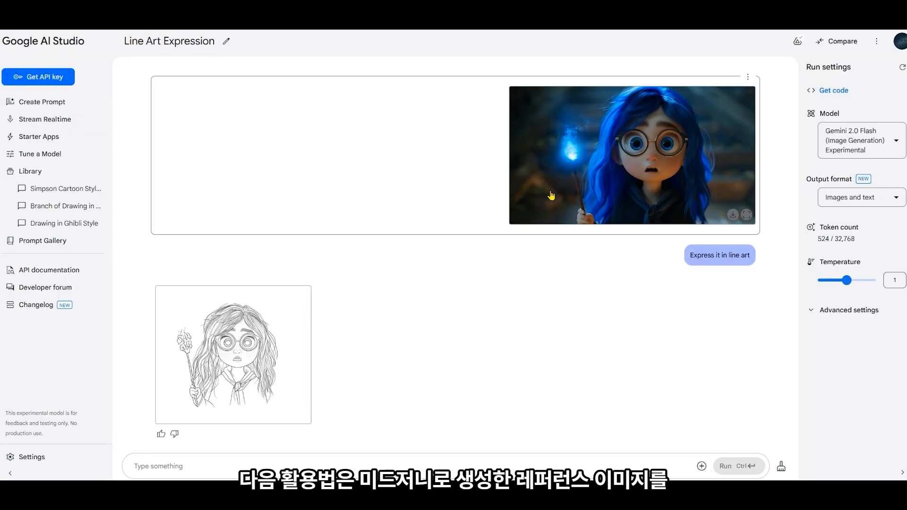
- In the Line Art Expression chat, compare the enlarged blue-haired character with the enlarged drawing generated for "Express it in line art"
left_click(552, 196)
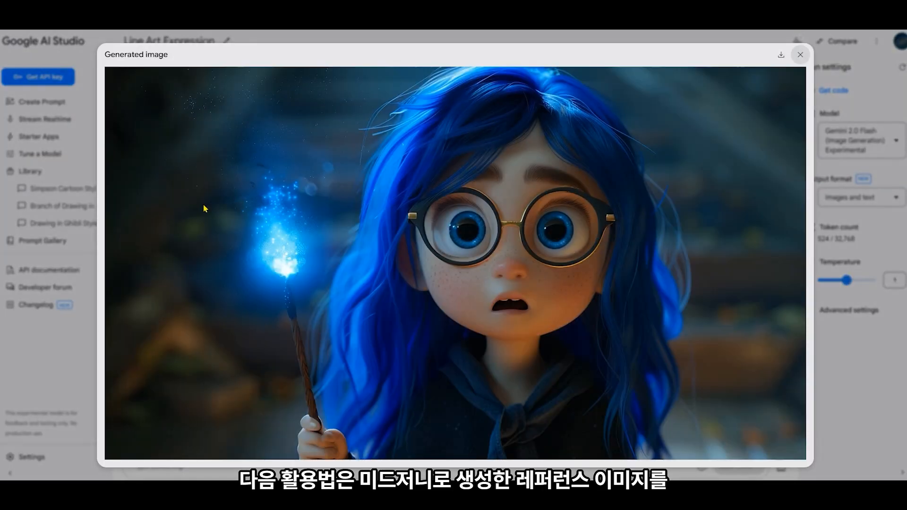
left_click(801, 55)
left_click_drag(703, 263, 725, 259)
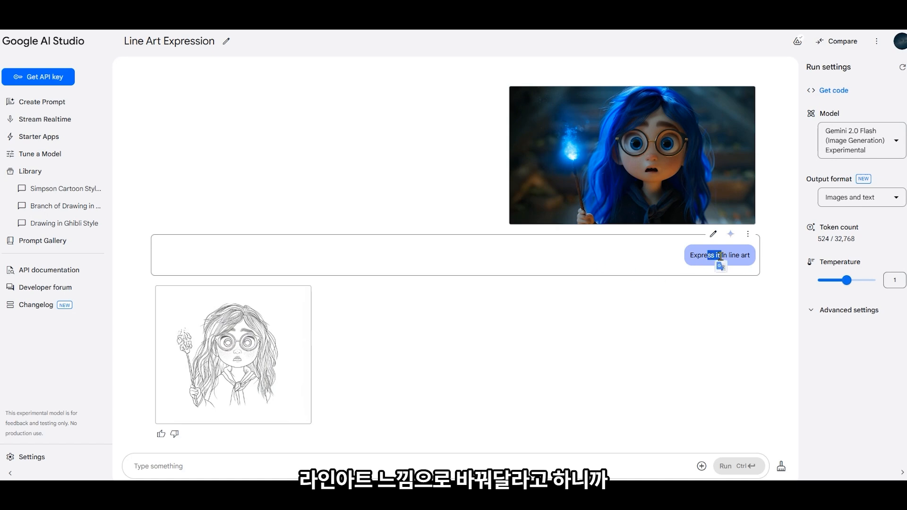
left_click(211, 365)
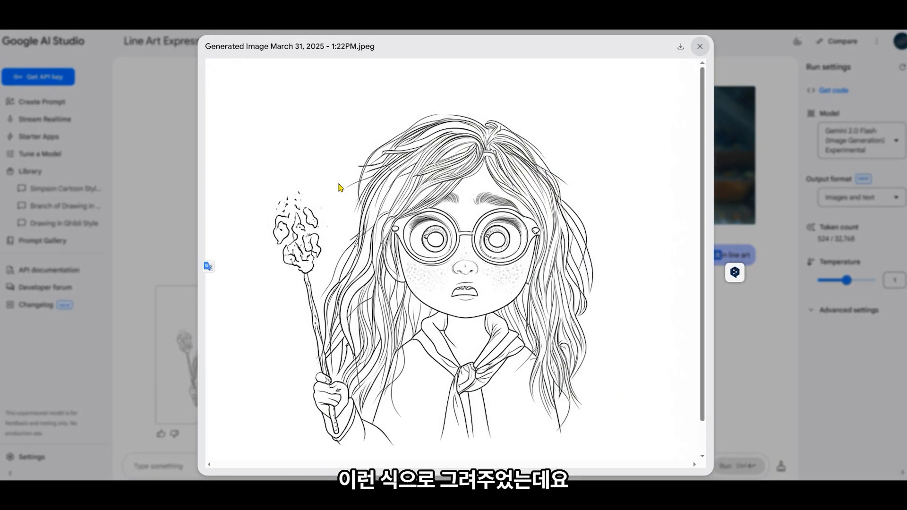
left_click(766, 370)
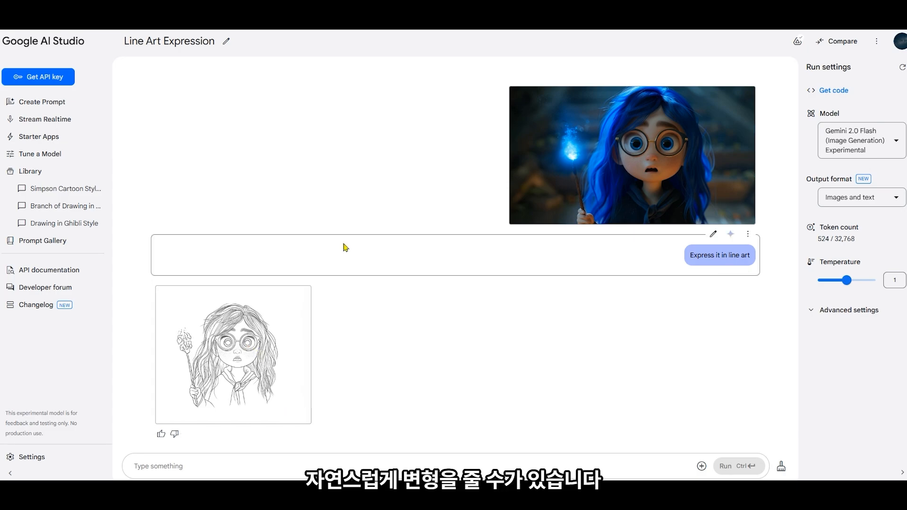
left_click(265, 356)
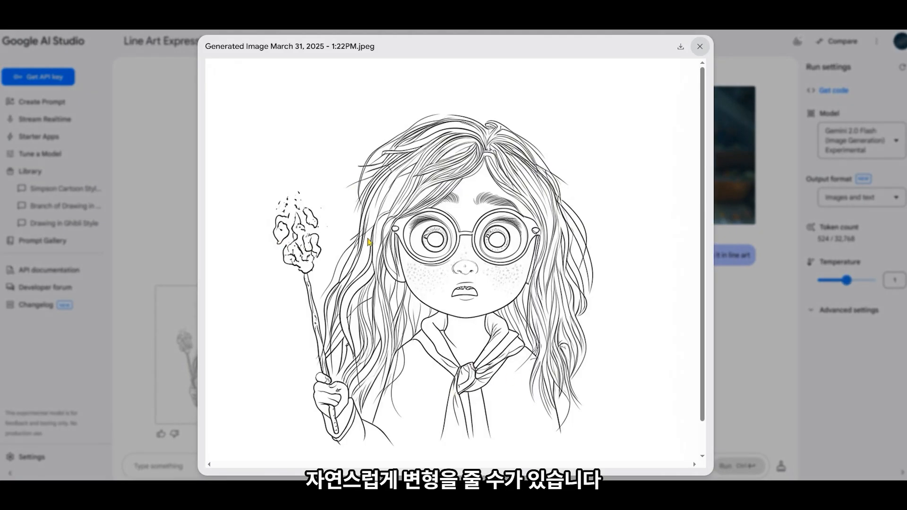
key("Escape")
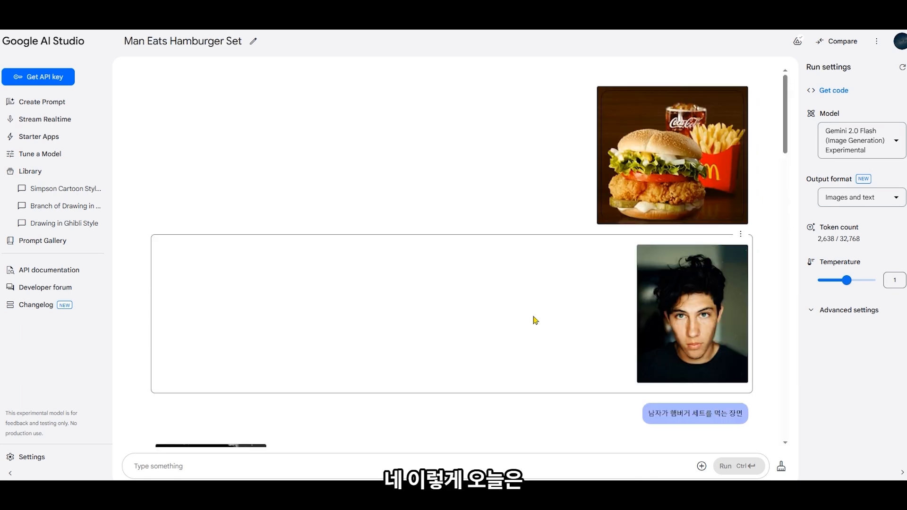
- In the Man Eats Hamburger Set chat, compare the uploaded man, hamburger, beer and glasses photos with the combined images generated from them
scroll(533, 320, "down", 5)
scroll(535, 321, "down", 1)
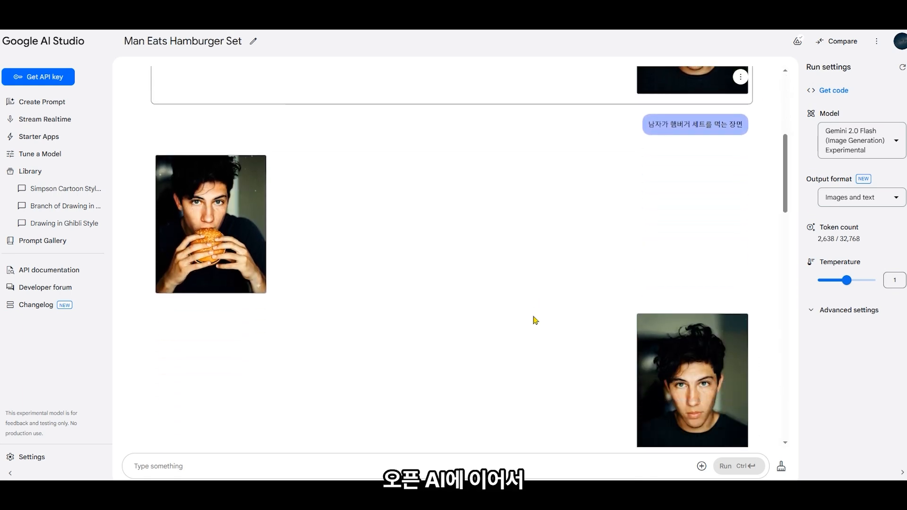
scroll(535, 321, "down", 1)
scroll(535, 320, "down", 5)
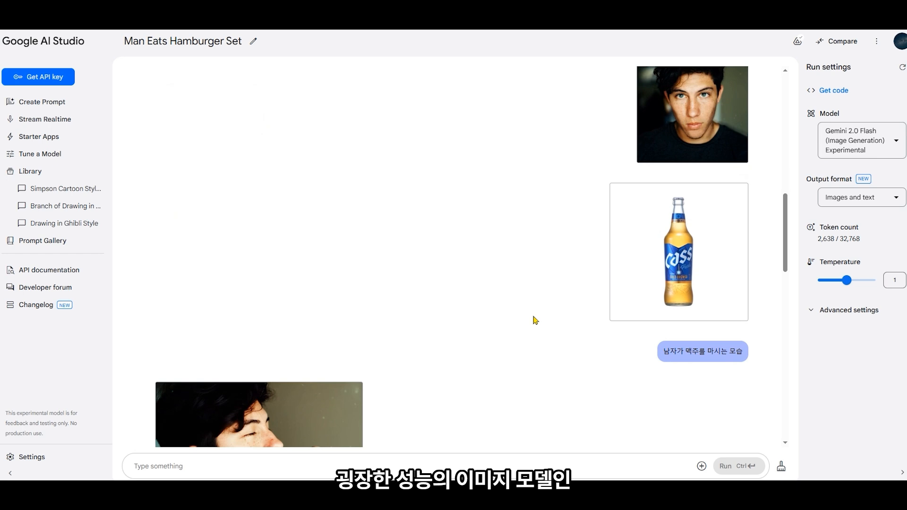
scroll(536, 320, "down", 2)
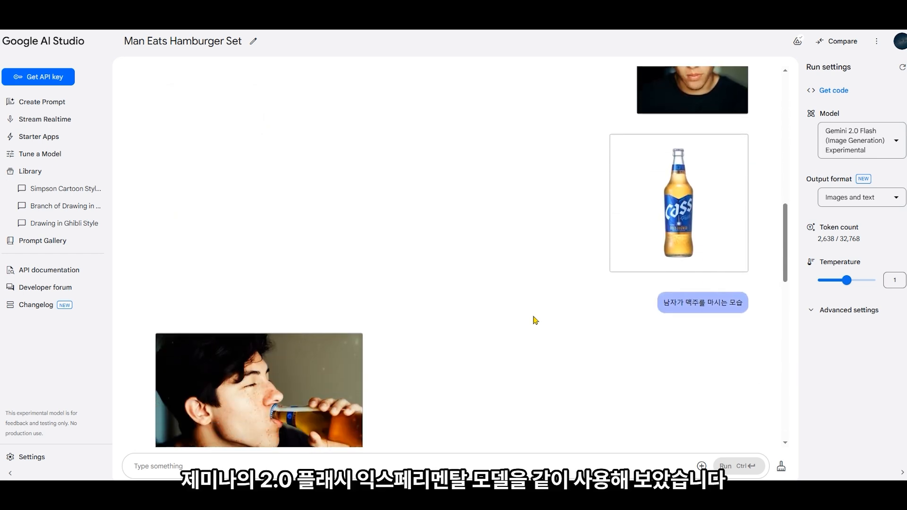
scroll(536, 320, "down", 8)
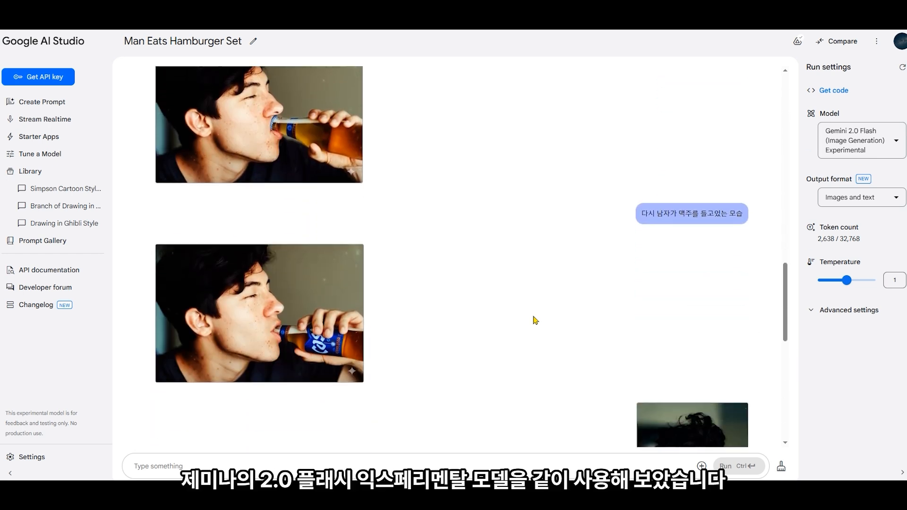
scroll(536, 320, "down", 4)
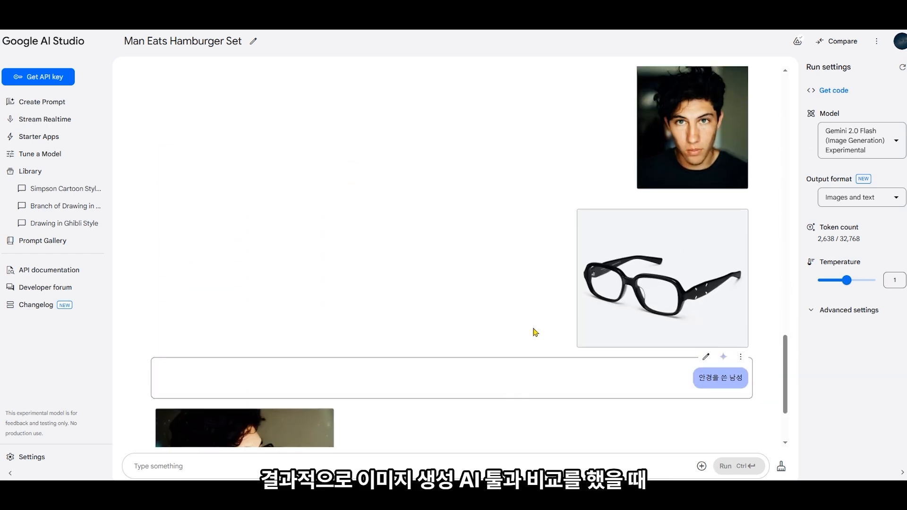
scroll(497, 269, "down", 3)
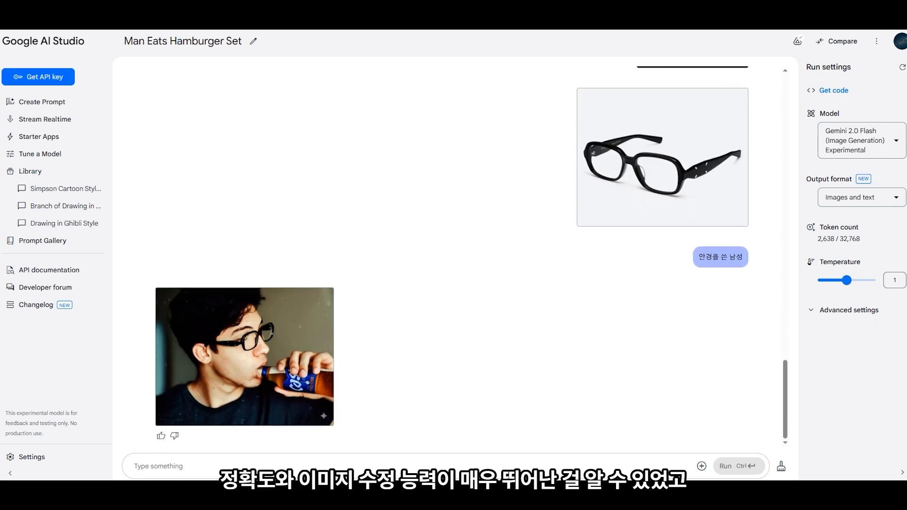
scroll(569, 258, "up", 4)
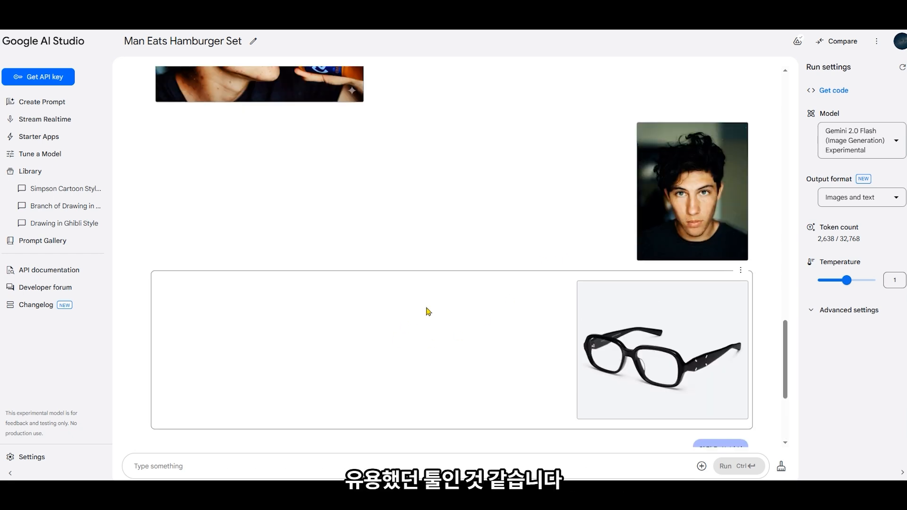
scroll(428, 311, "down", 4)
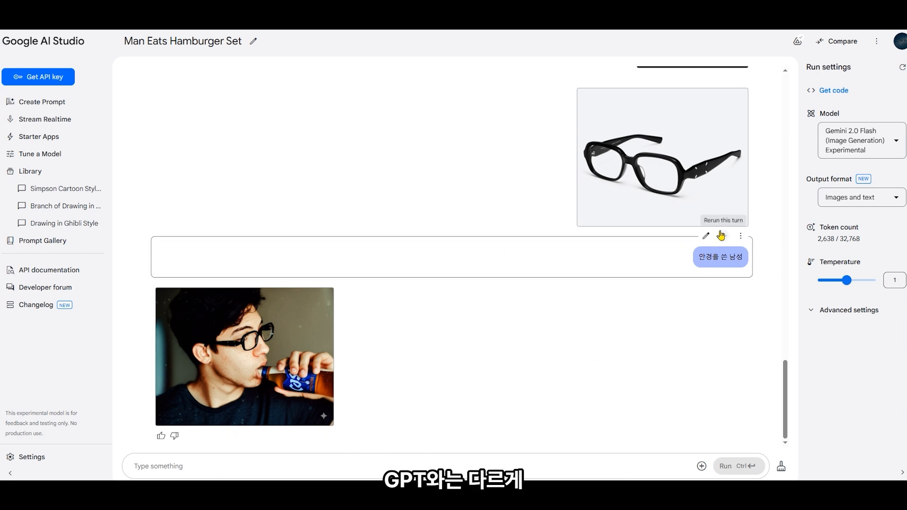
- Check the pricing and rate limits of Gemini 2.0 Flash (Image Generation) Experimental, and review the hamburger and glasses images once more
mouse_move(863, 151)
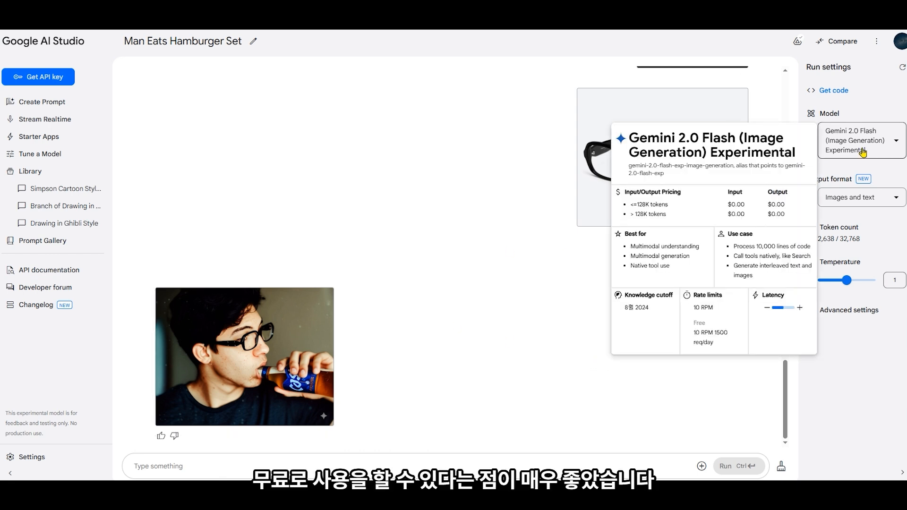
scroll(749, 318, "up", 15)
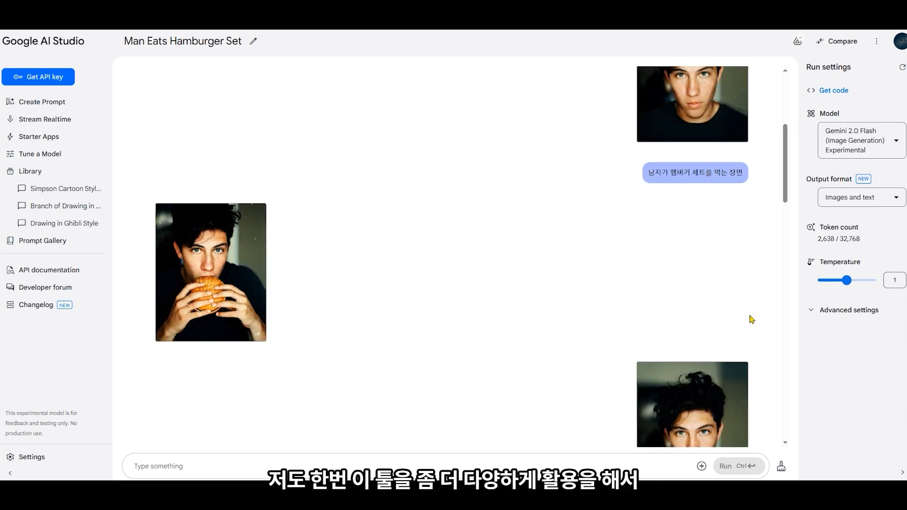
scroll(749, 318, "down", 10)
scroll(750, 319, "down", 3)
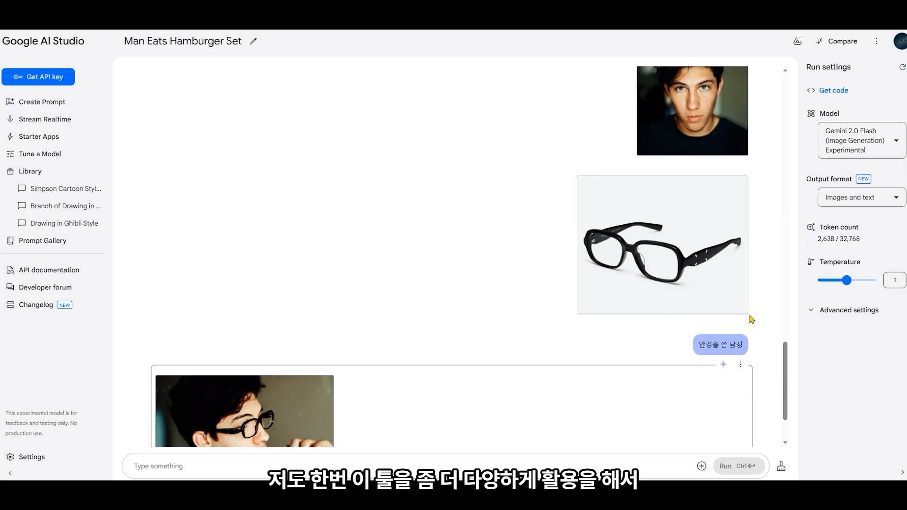
scroll(749, 317, "down", 2)
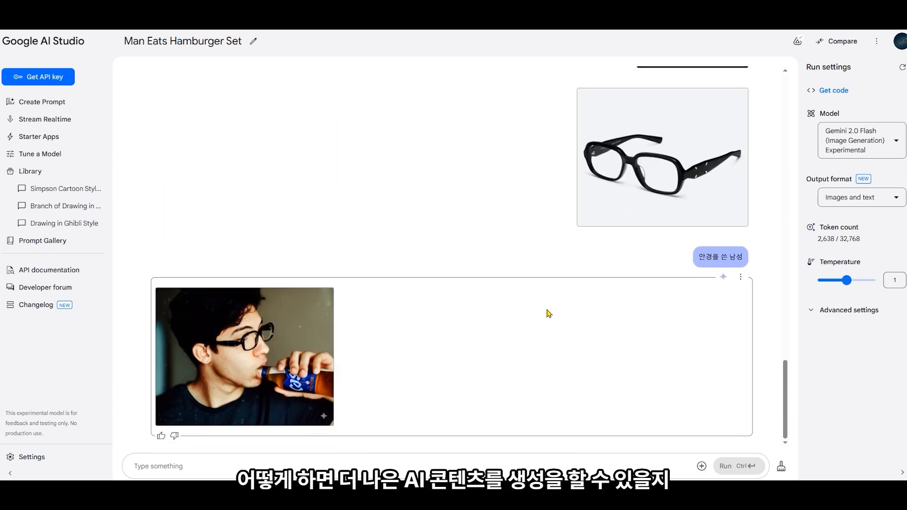